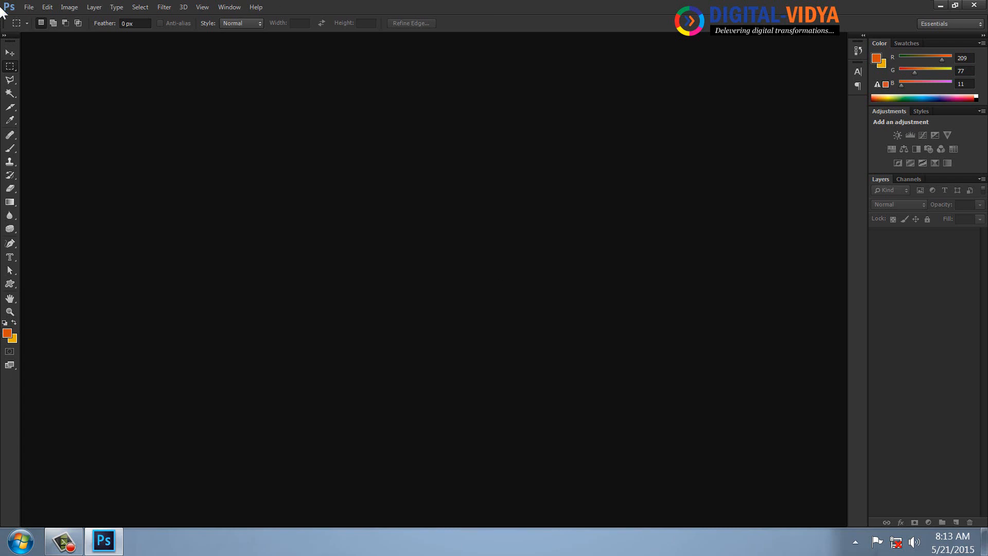
Step: Browse to the Metals_Textures' folder on the Personal (E:) drive for opening image files
left_click(29, 7)
left_click(46, 34)
key("BackSpace")
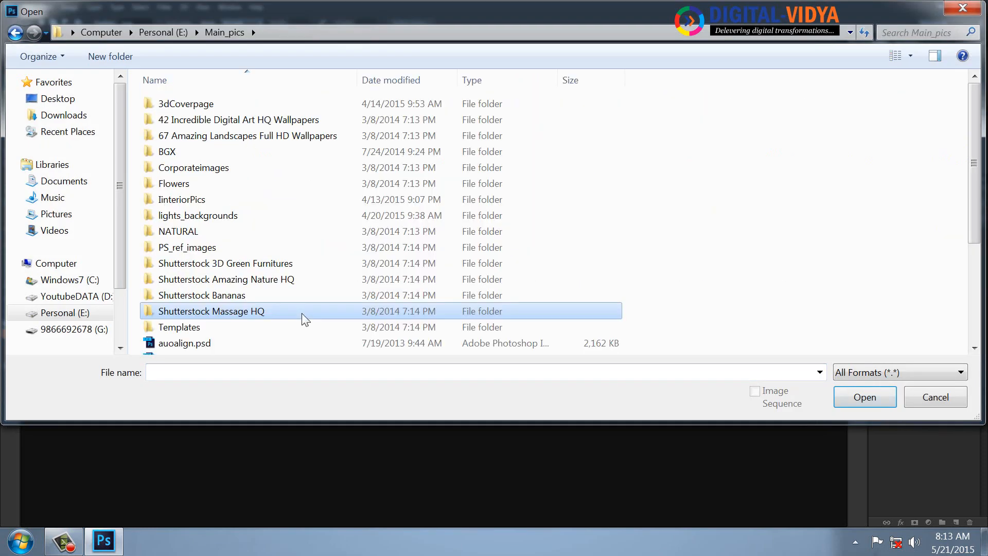
scroll(304, 315, "down", 5)
key("BackSpace")
left_click(335, 320)
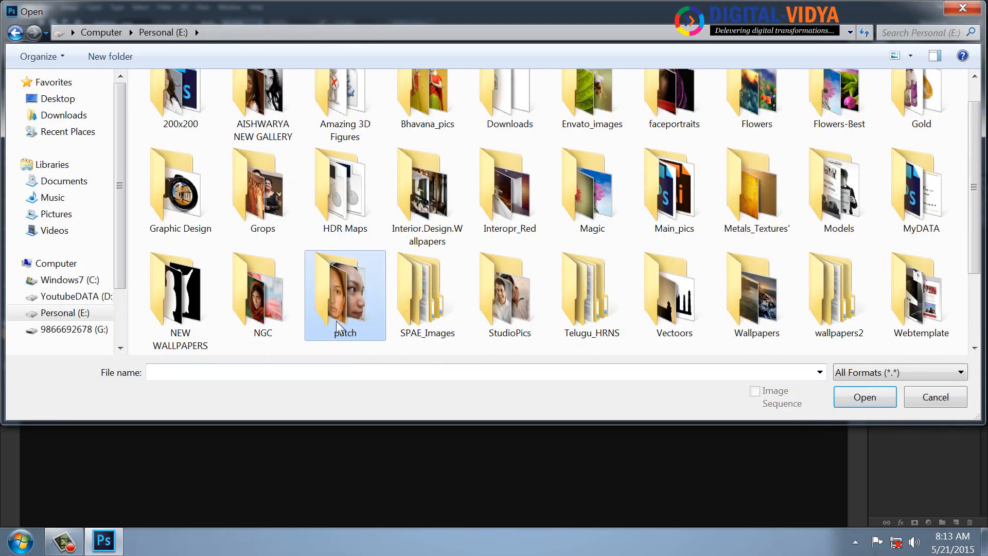
double_click(753, 206)
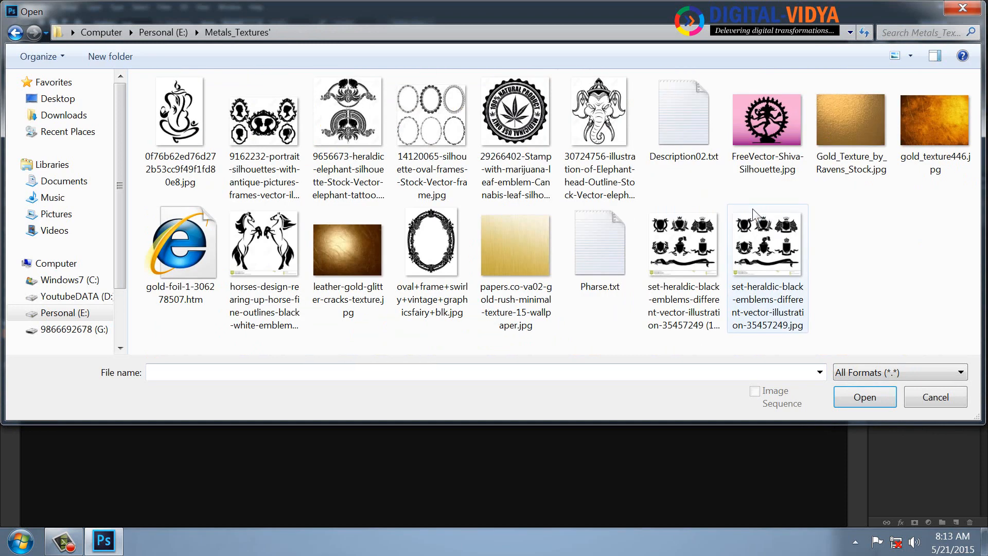
Step: Open papers.co-va02-gold-rush-minimal-texture-15-wallpaper.jpg together with the 30724756 elephant head outline JPG
left_click(529, 244)
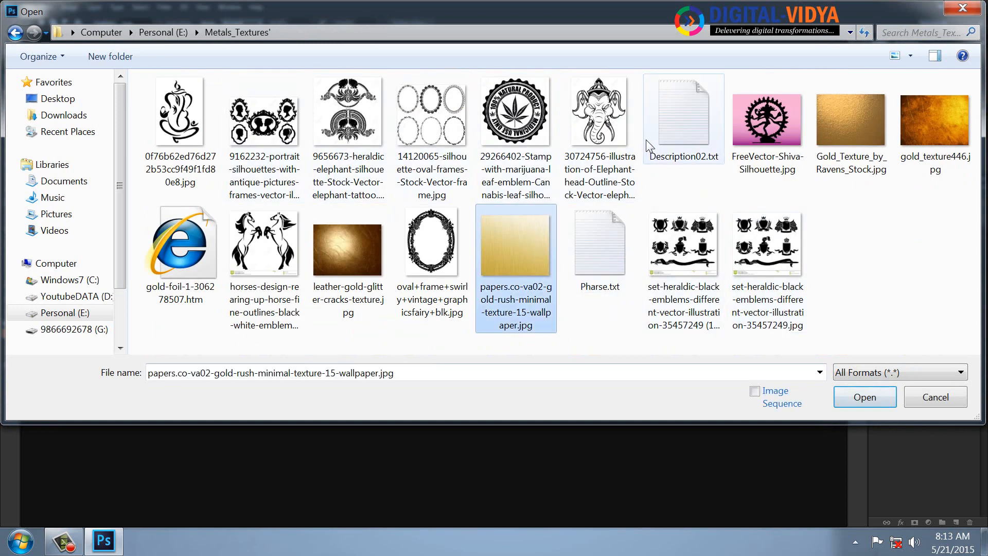
left_click(598, 117, "ctrl")
key("Return")
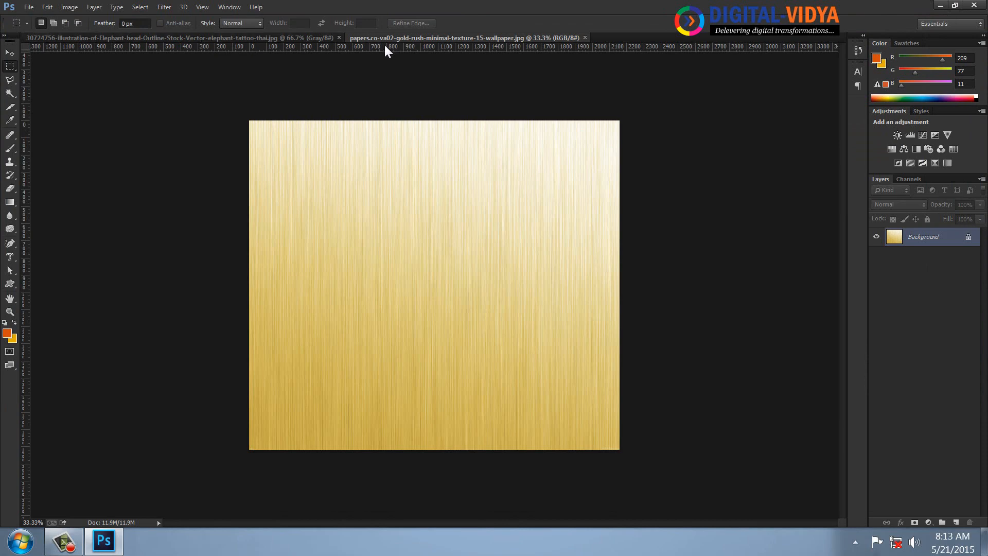
Step: Select all the black line art of the elephant head illustration with the Magic Wand
key("ctrl+1")
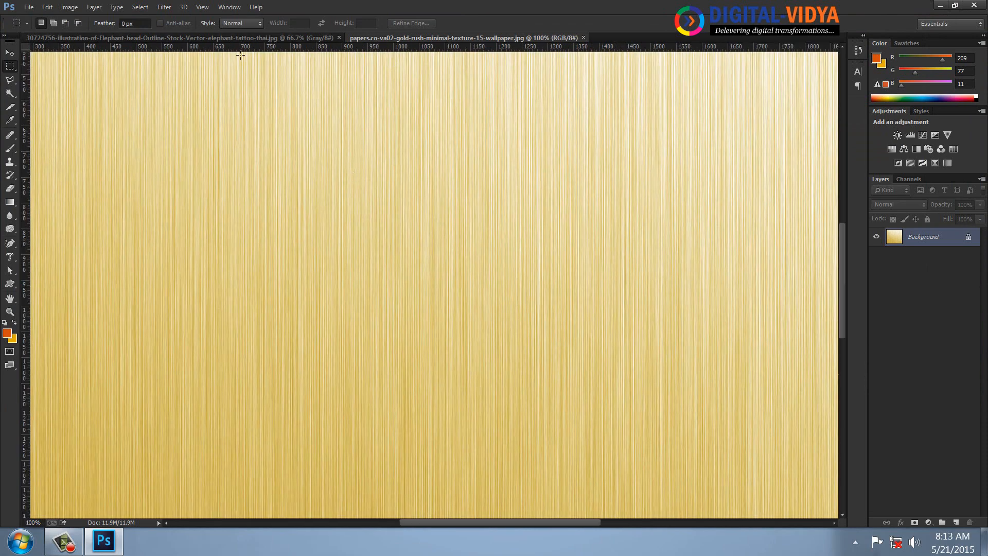
left_click(225, 35)
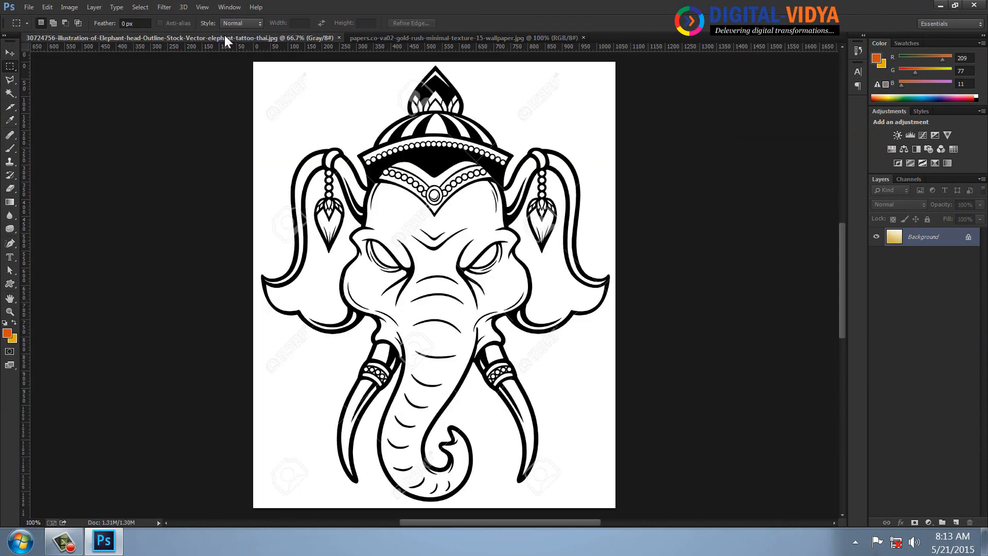
left_click(10, 93)
left_click(433, 164)
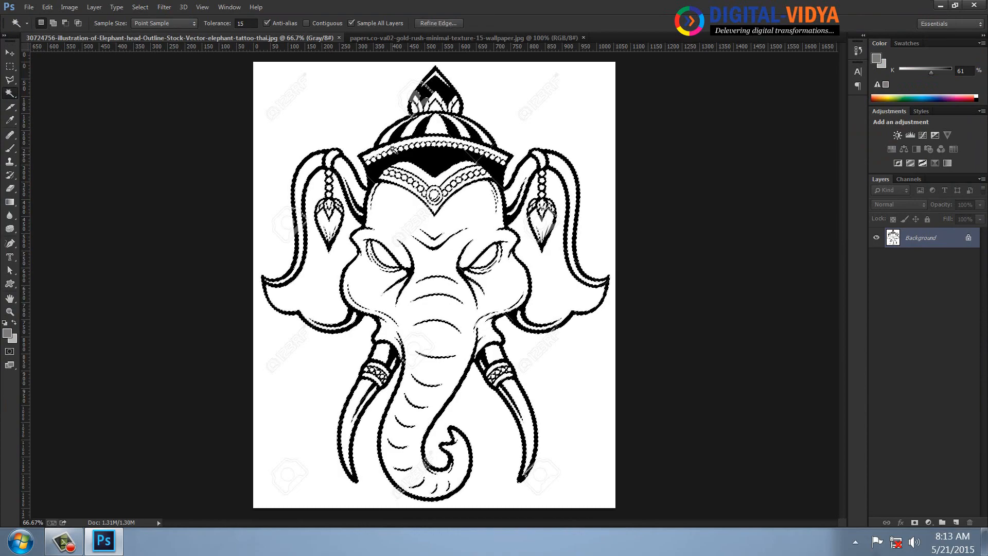
Step: Transfer the elephant selection outline into the gold texture document, undoing the stray selection made there
left_click_drag(423, 153, 419, 230)
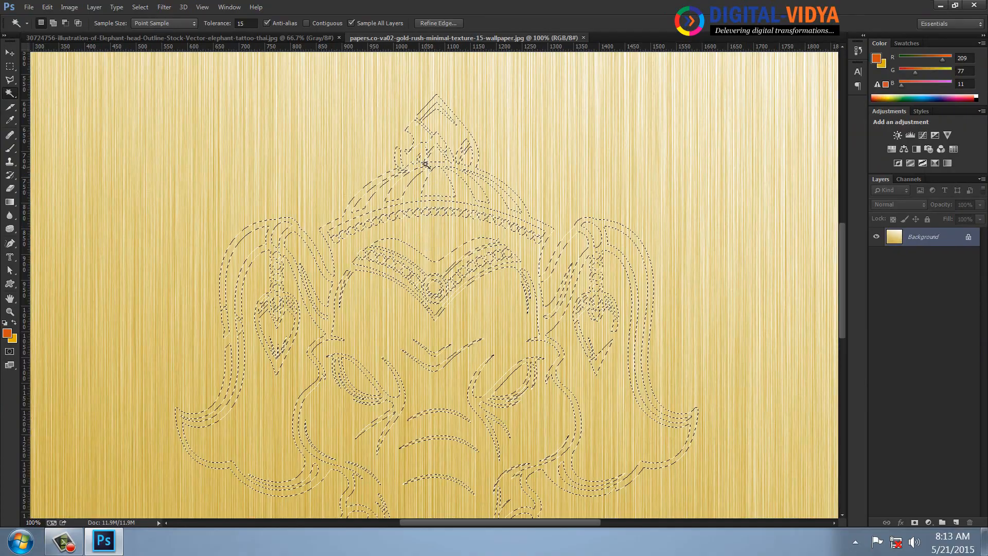
left_click(422, 161)
key("ctrl+z")
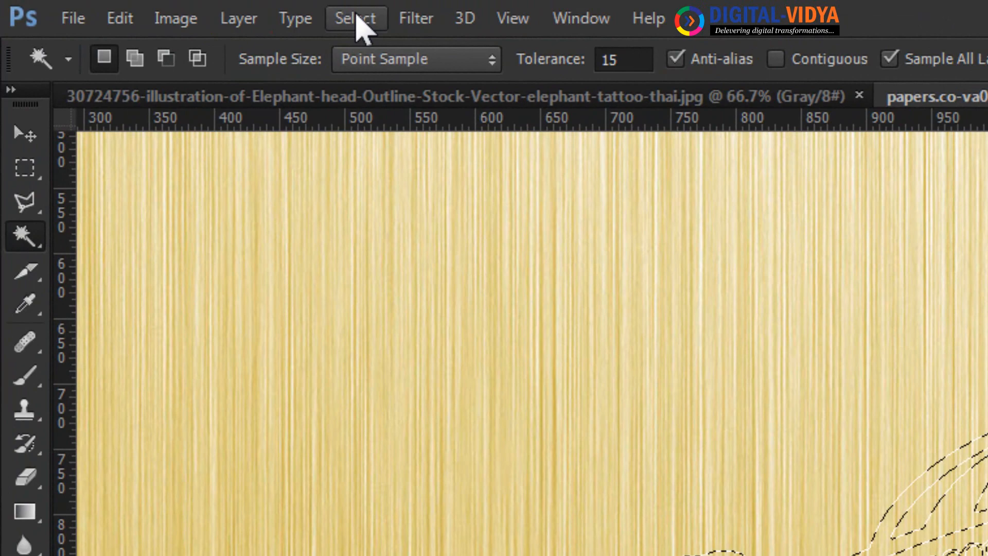
Step: Transform the elephant selection outline with linked width and height, scaling it to 52%
left_click(140, 7)
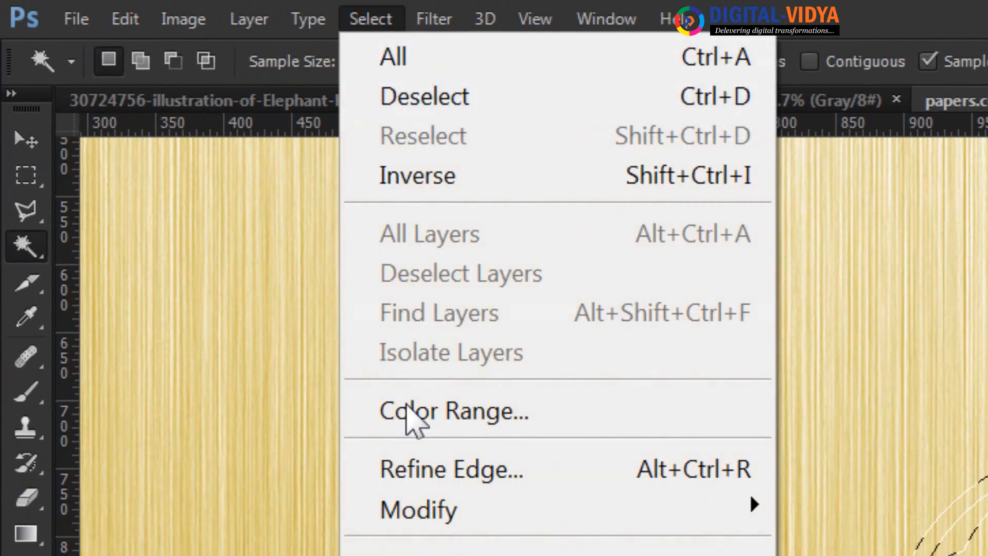
left_click(443, 555)
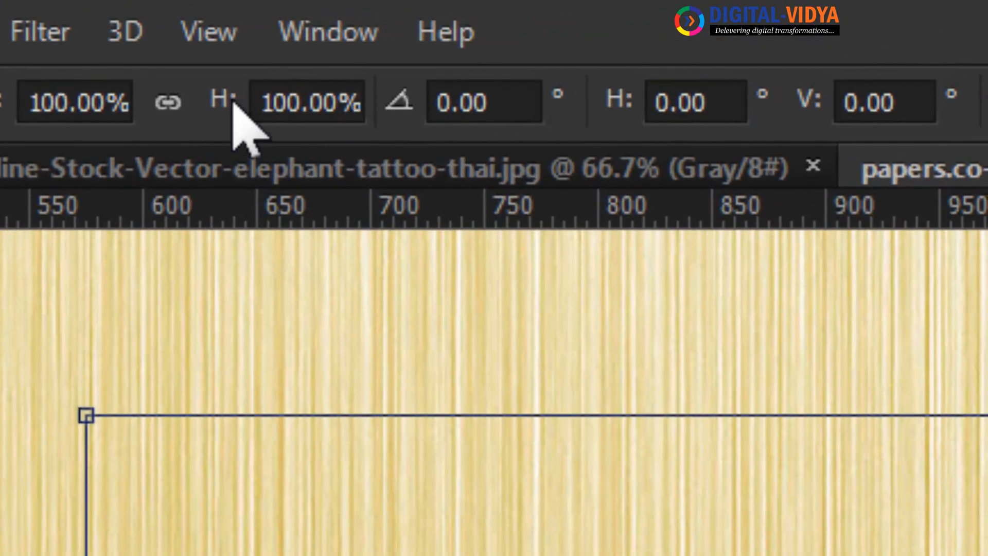
left_click(192, 101)
left_click(280, 100)
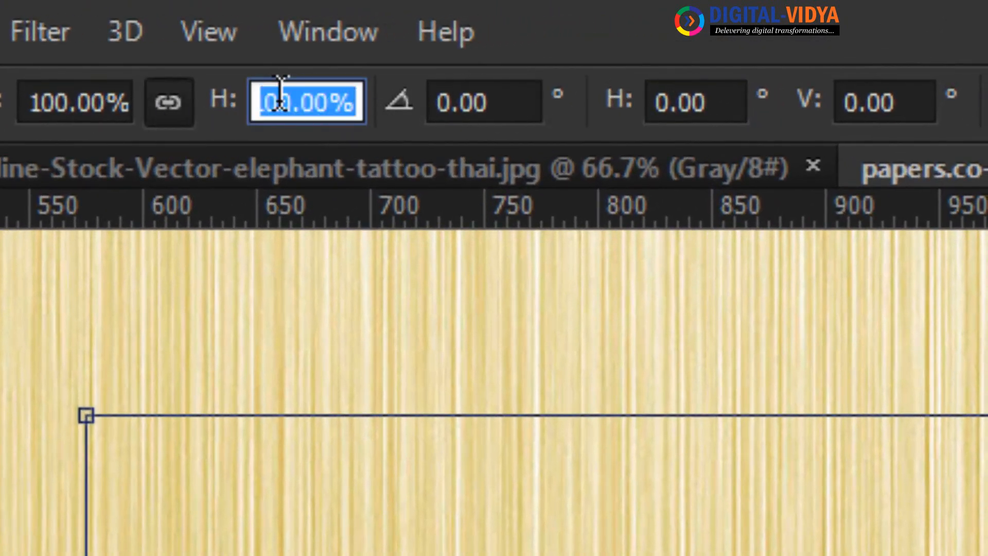
type("520")
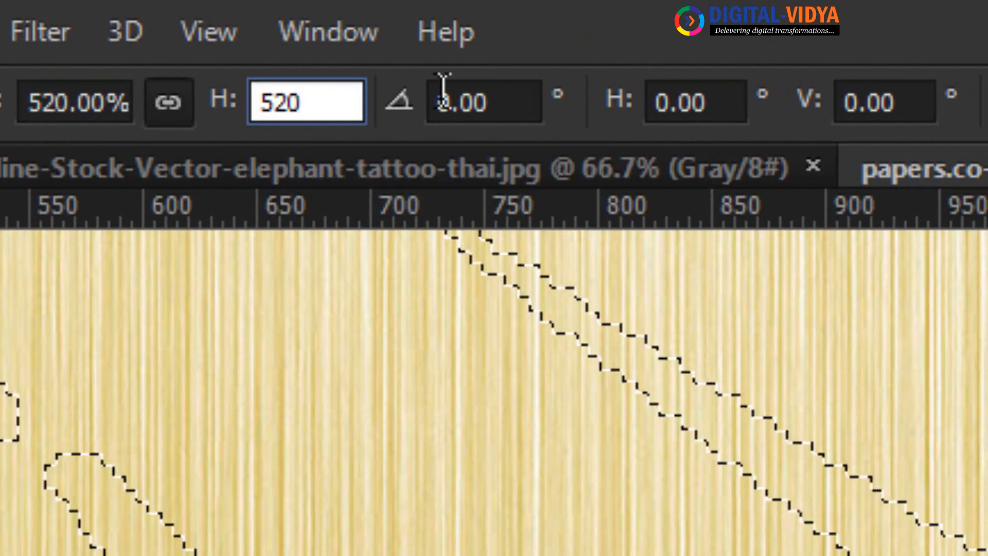
key("BackSpace")
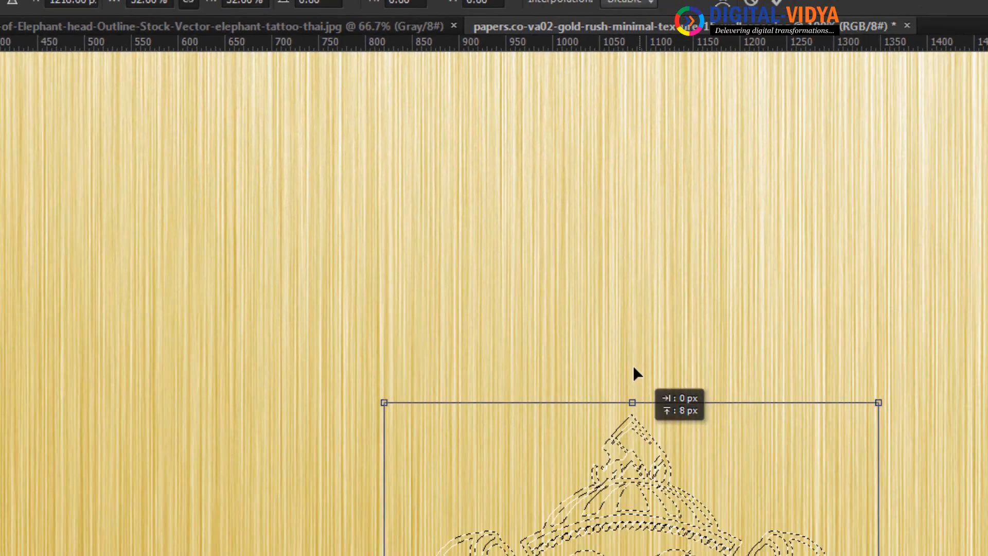
Step: Move the elephant selection outline up to the middle of the view, enlarge it slightly about its centre, and apply the transformation
left_click_drag(634, 373, 630, 221)
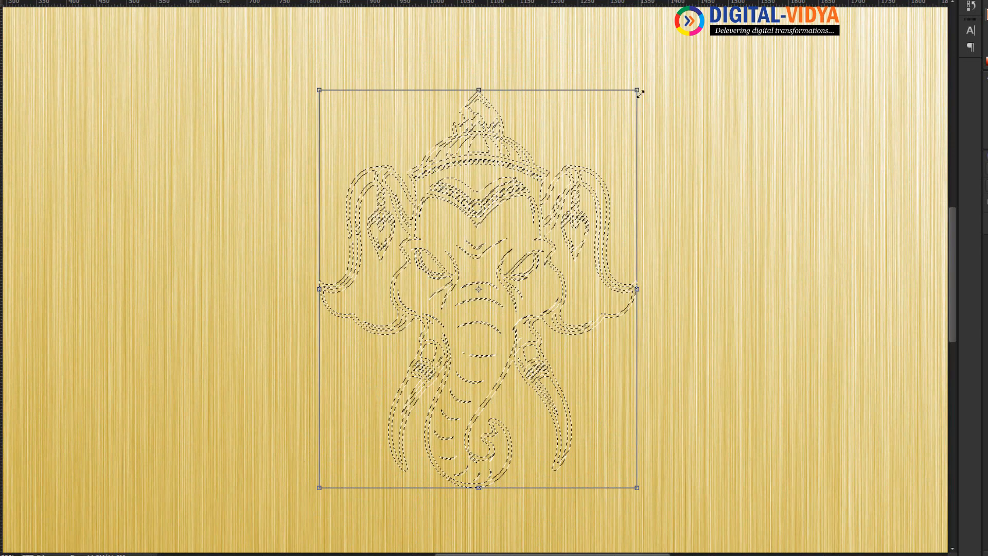
left_click_drag(640, 93, 666, 58)
key("Return")
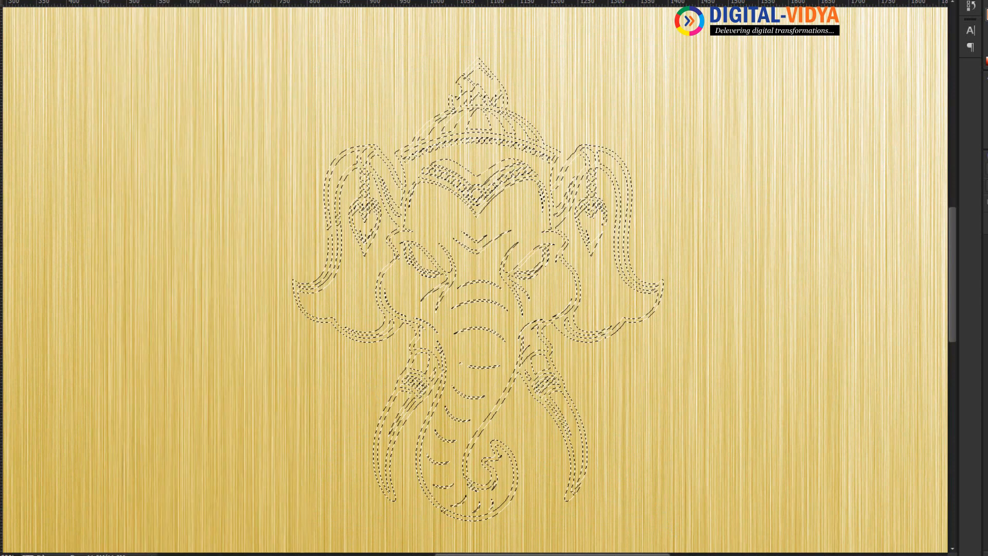
Step: Copy the selected texture area to a new layer and check it with the Background layer temporarily hidden
left_click(101, 0)
mouse_move(123, 0)
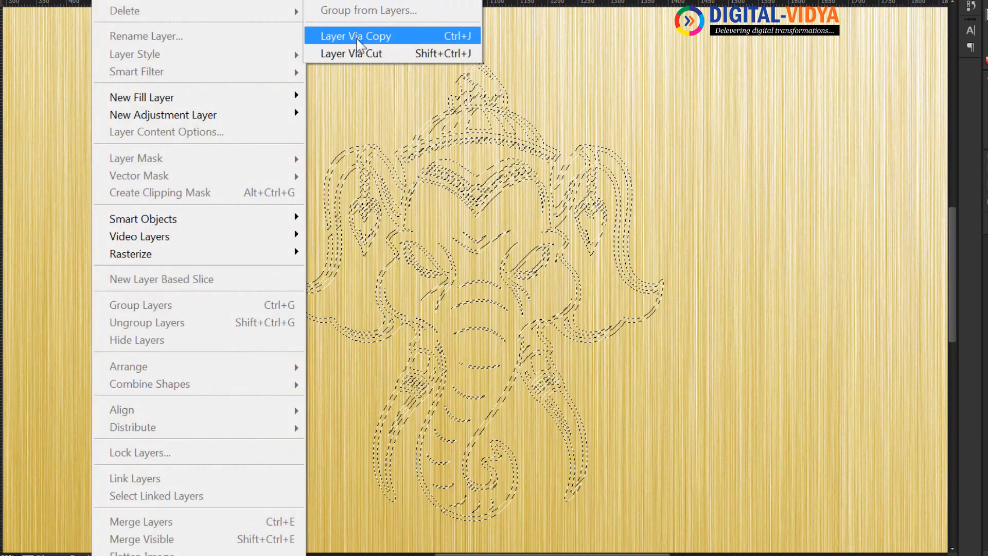
left_click(356, 40)
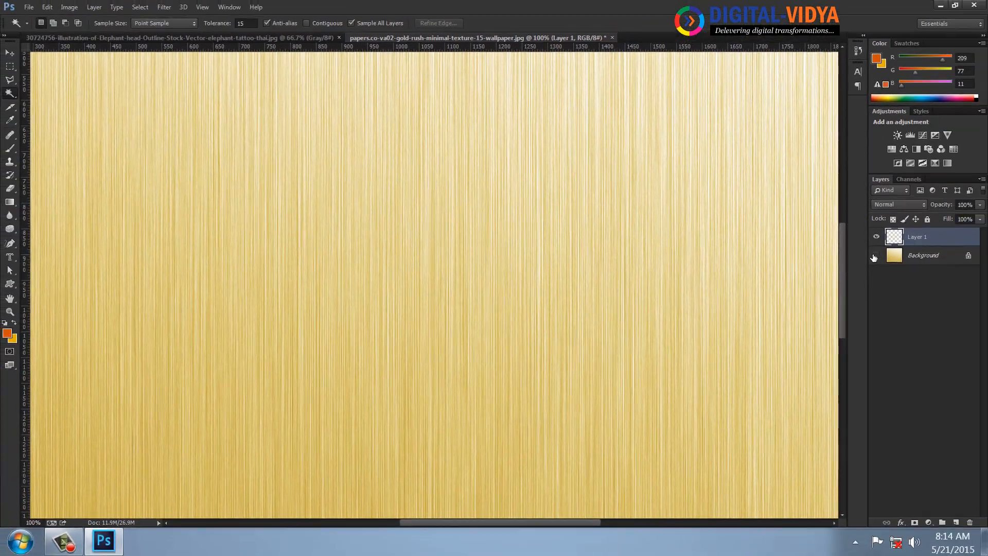
left_click(986, 245)
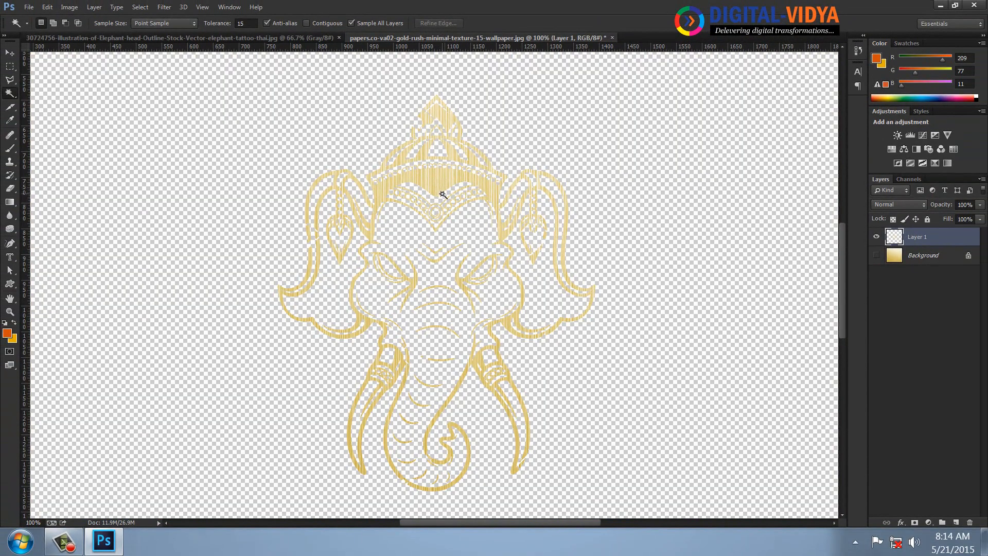
left_click(876, 255)
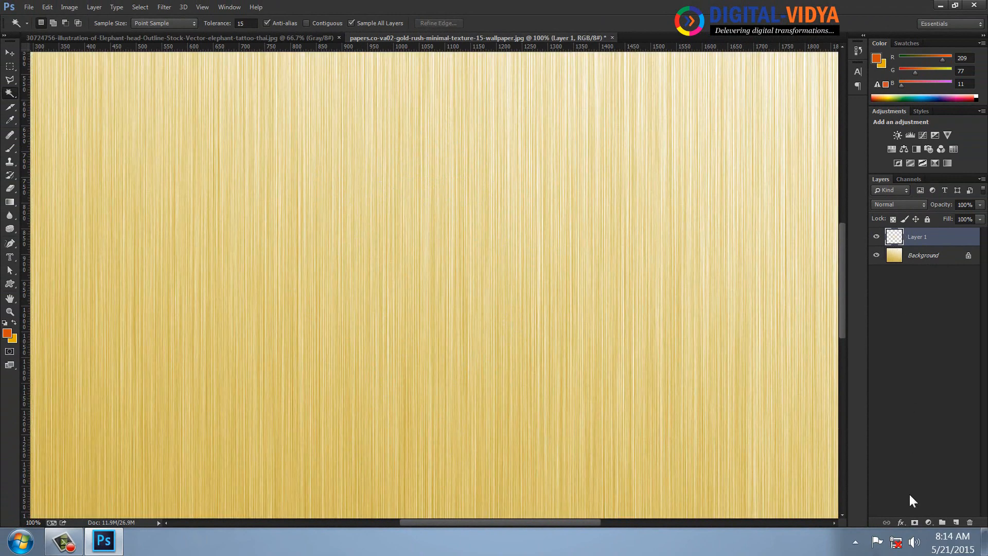
Step: Apply a Bevel & Emboss layer style to the elephant layer with the default Inner Bevel settings
left_click(901, 521)
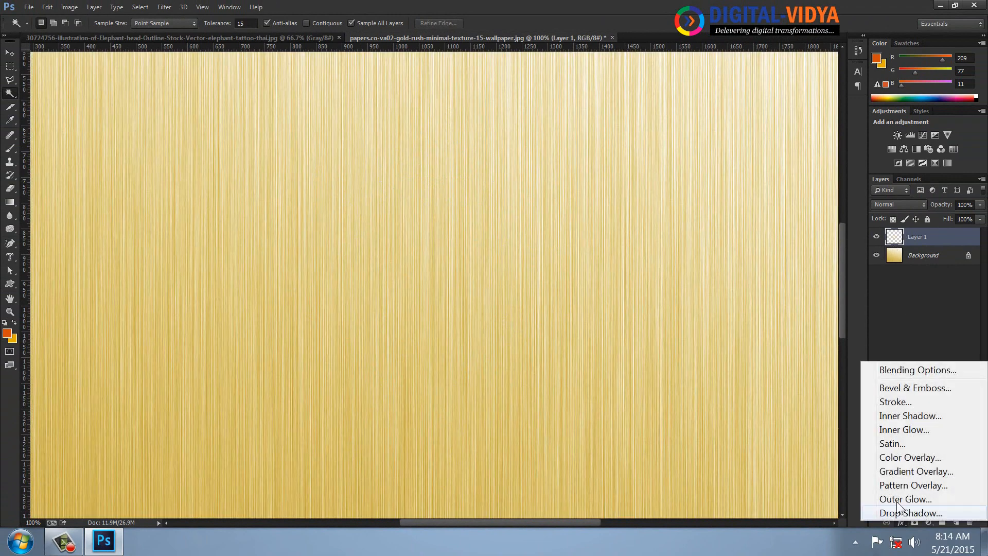
left_click(894, 387)
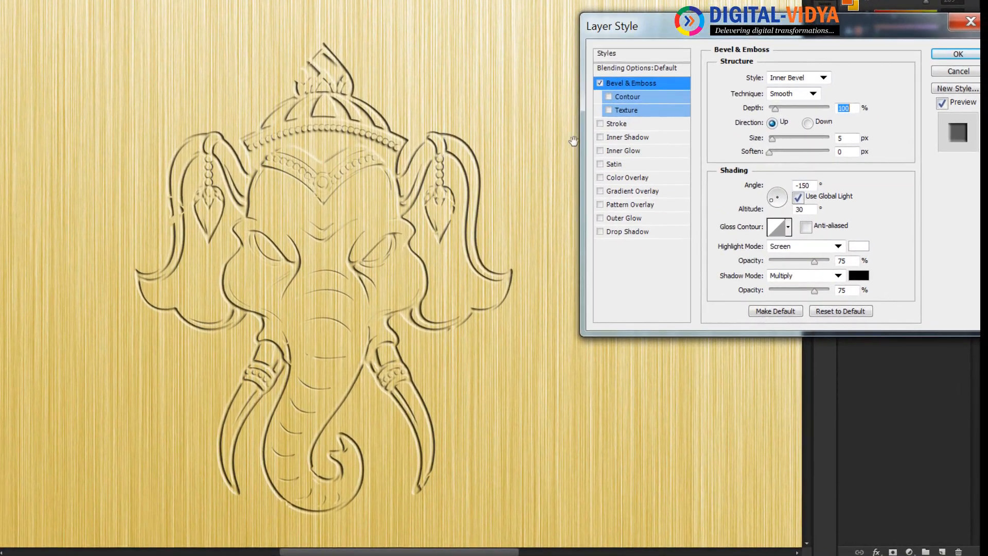
left_click(958, 98)
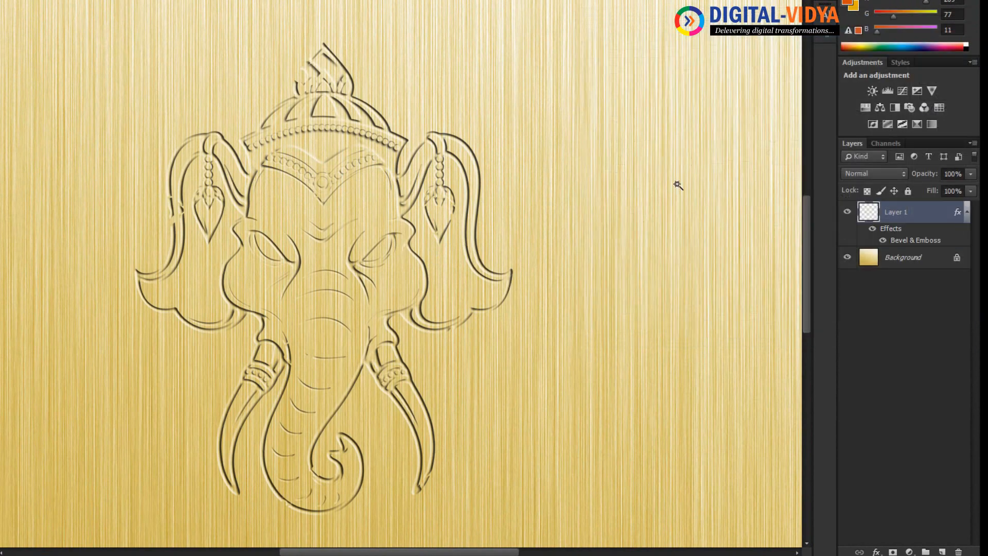
Step: Draw a large ring-shaped path from its centre around the embossed elephant head with the Custom Shape tool
key("ctrl+minus")
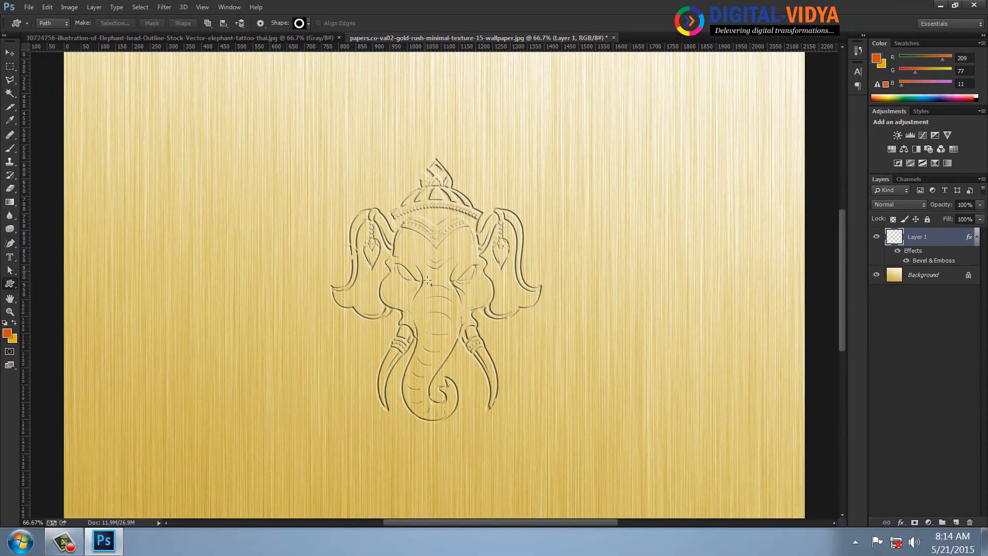
left_click_drag(438, 299, 155, 91)
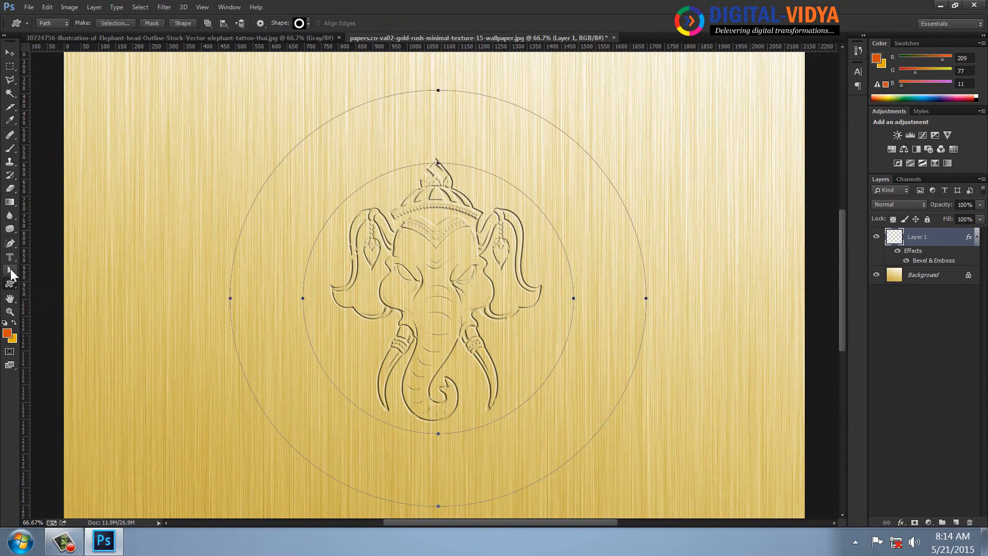
left_click_drag(10, 268, 45, 278)
left_click(275, 238)
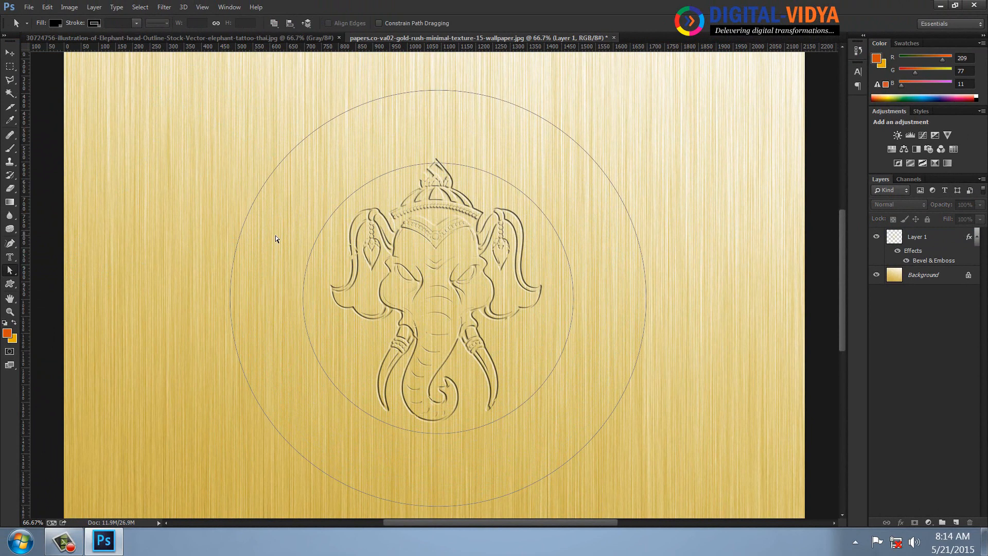
left_click(313, 249)
left_click_drag(10, 269, 44, 286)
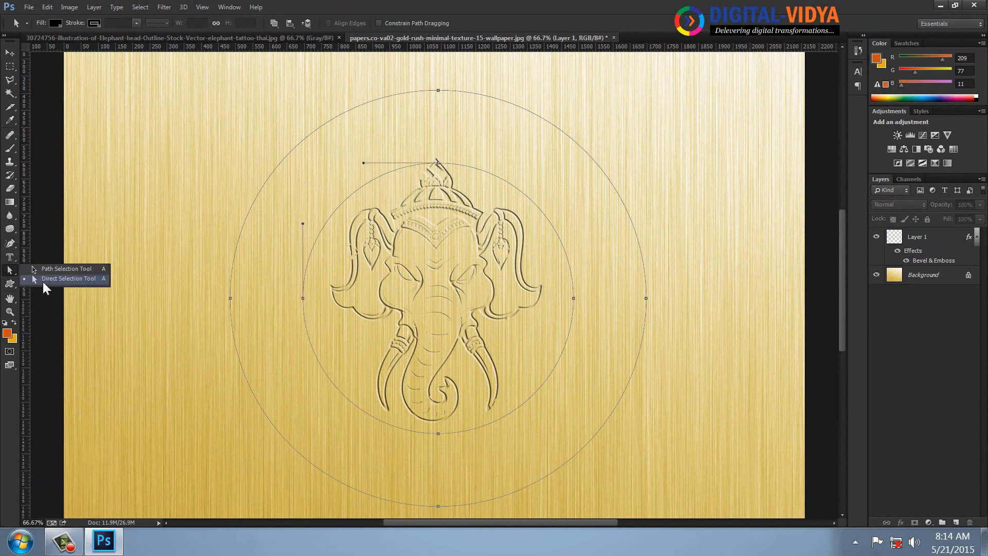
left_click(43, 281)
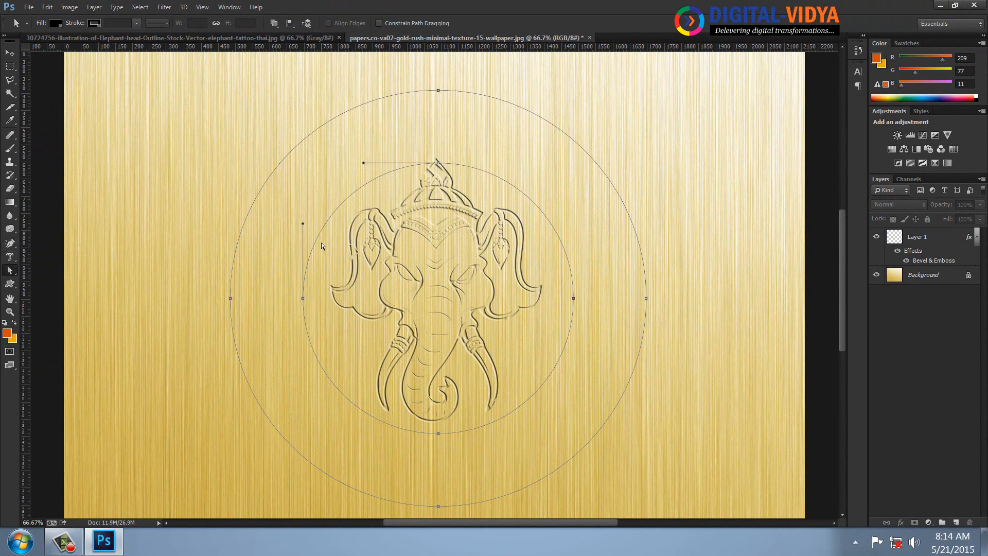
left_click(321, 368)
left_click_drag(11, 270, 58, 268)
left_click_drag(287, 249, 324, 284)
key("ctrl+z")
Step: Copy the ring-shaped area of the Background to a new layer and duplicate the elephant layer's Bevel & Emboss effect onto it
key("ctrl+Return")
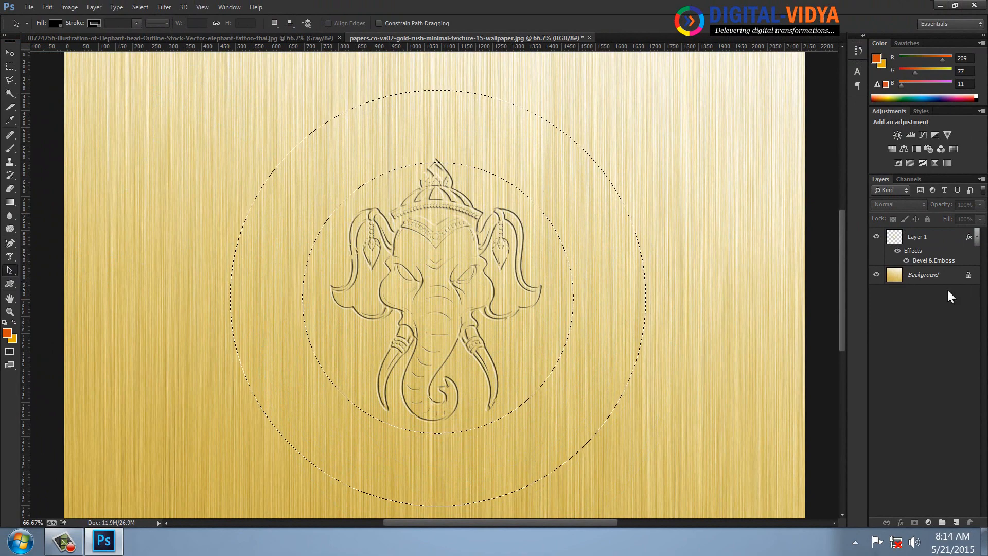
left_click(935, 281)
key("ctrl+j")
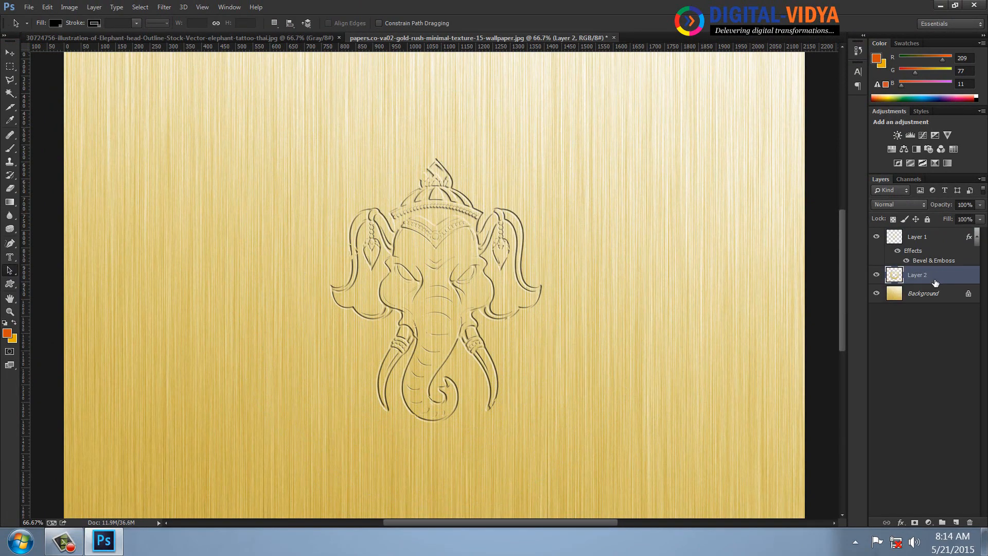
left_click_drag(969, 237, 551, 283)
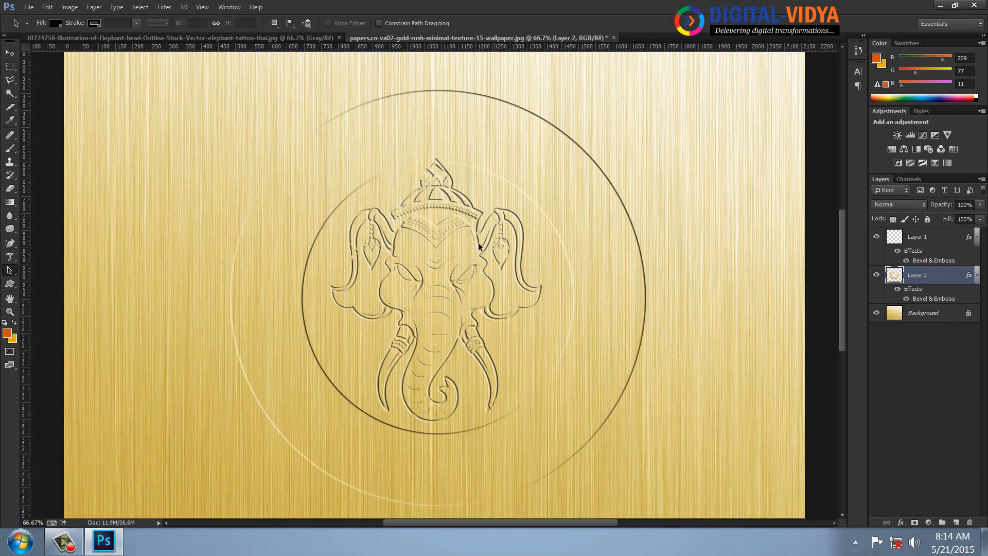
Step: Move the embossed elephant head slightly down inside the ring and scale it to about 93% around its centre
key("v")
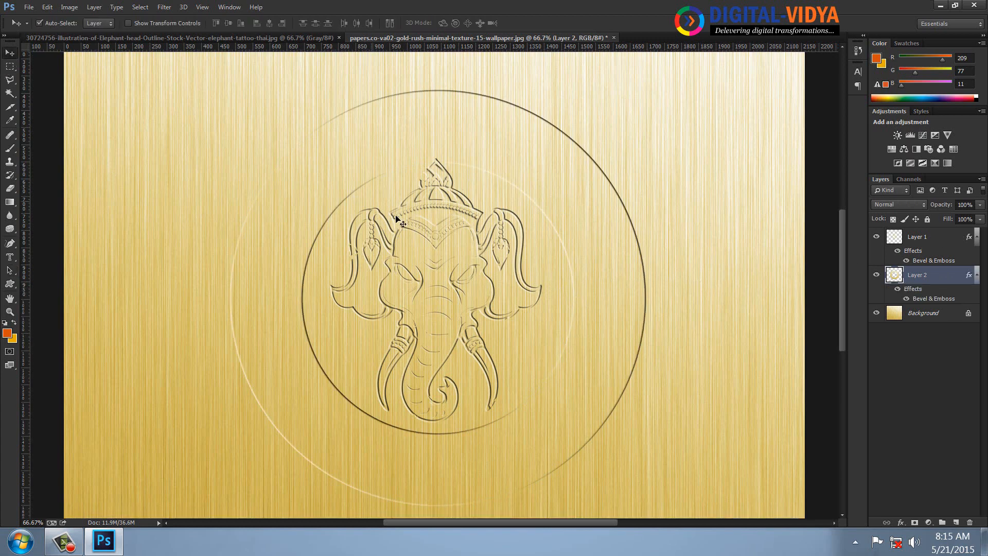
left_click(436, 248)
left_click_drag(437, 250, 439, 252)
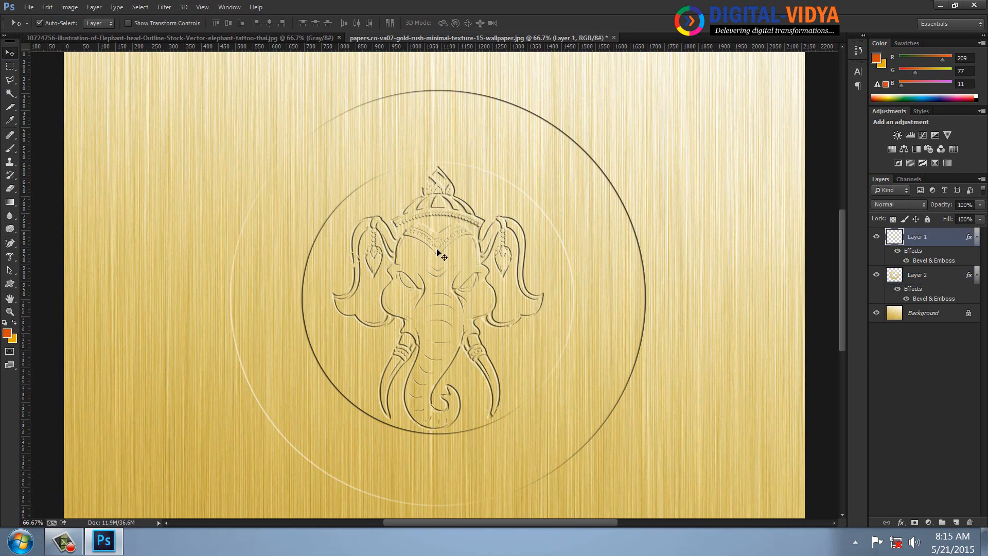
key("ctrl+t")
left_click_drag(535, 179, 527, 188)
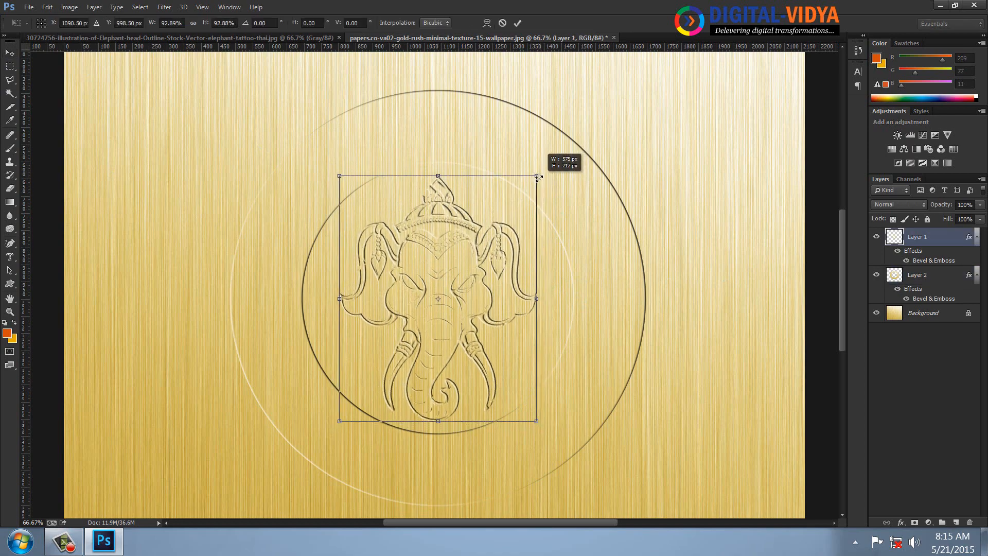
key("Return")
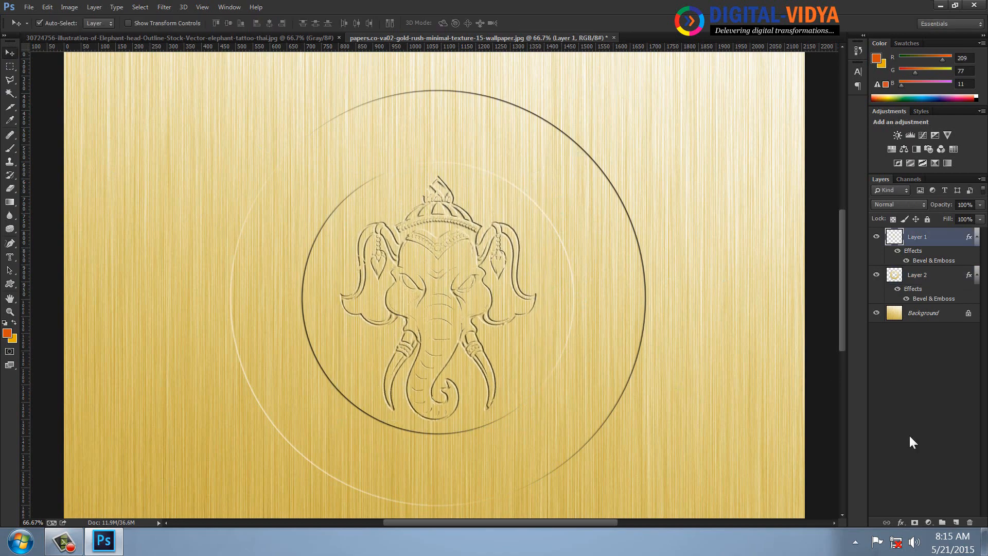
Step: Add a new layer and draw a small scalloped-circle custom shape path in the texture's upper-left area
left_click(955, 522)
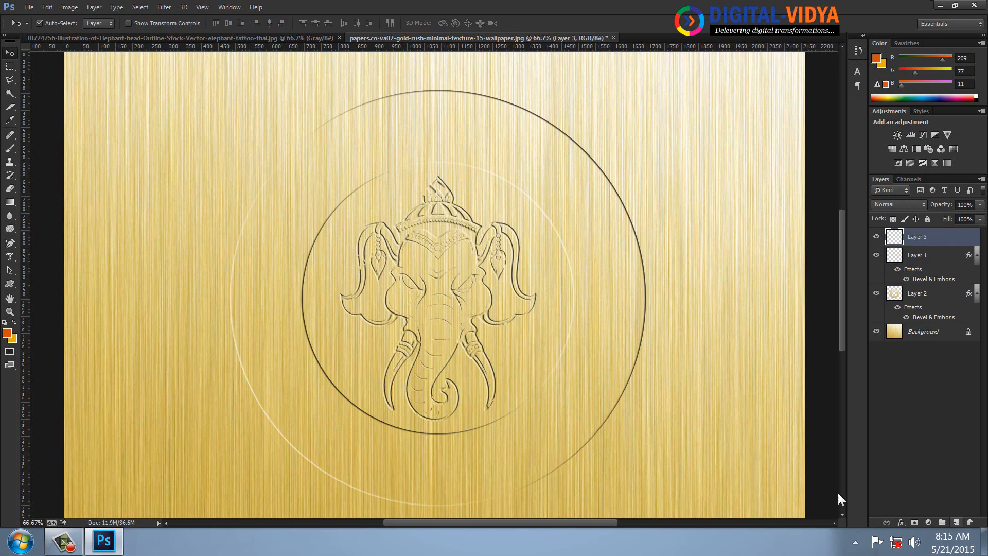
left_click(13, 286)
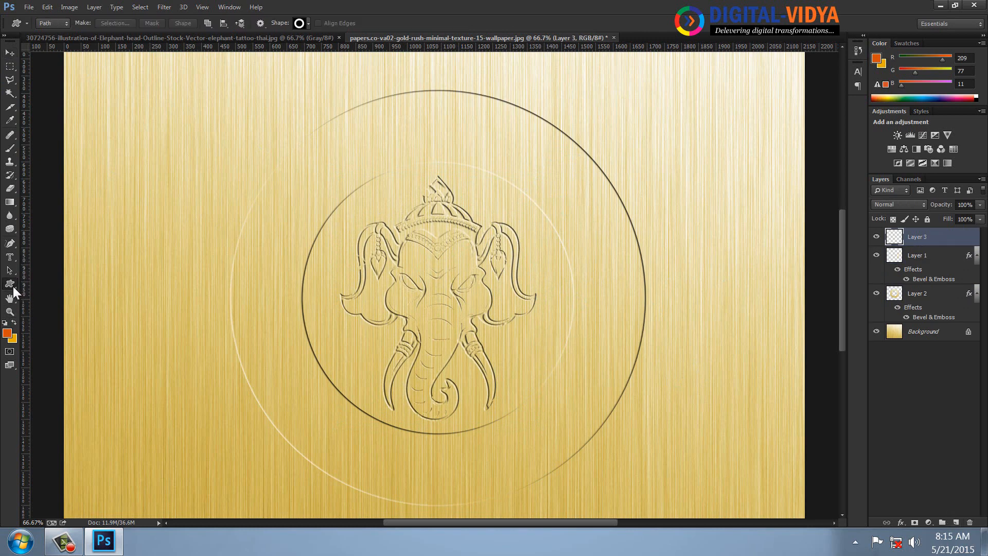
left_click(308, 23)
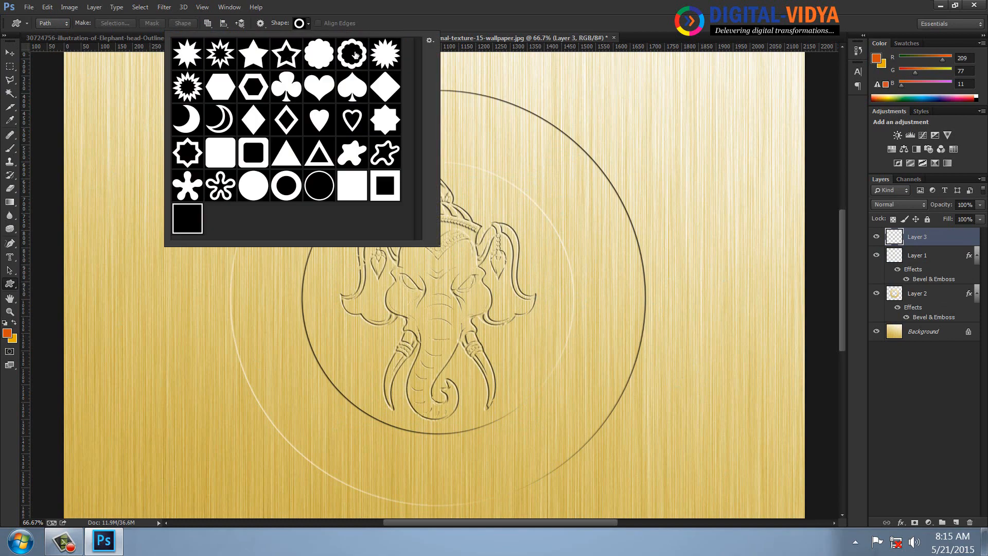
double_click(316, 57)
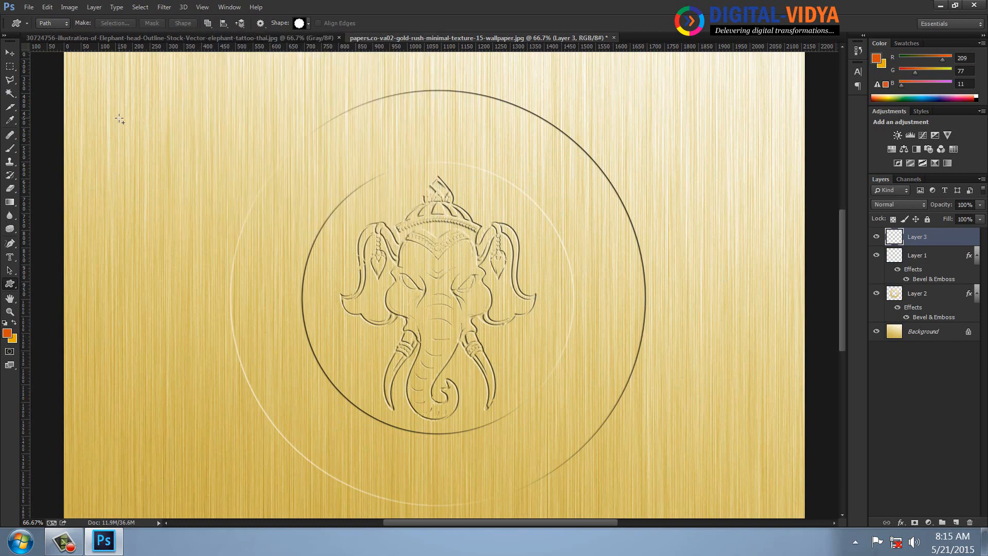
left_click_drag(119, 119, 176, 166)
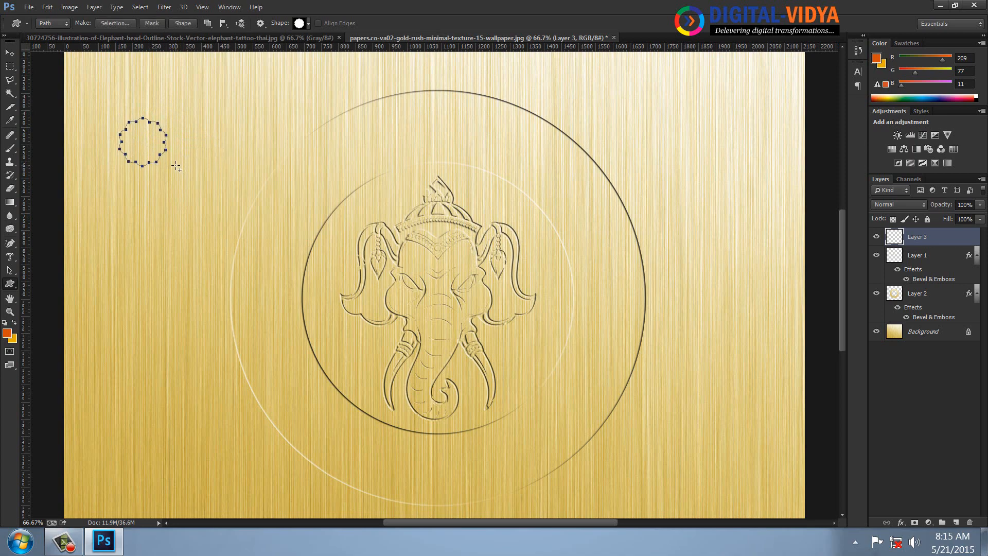
Step: Convert the scalloped path to a selection and copy that area of the Background to a new layer
key("ctrl+Return")
left_click(949, 337)
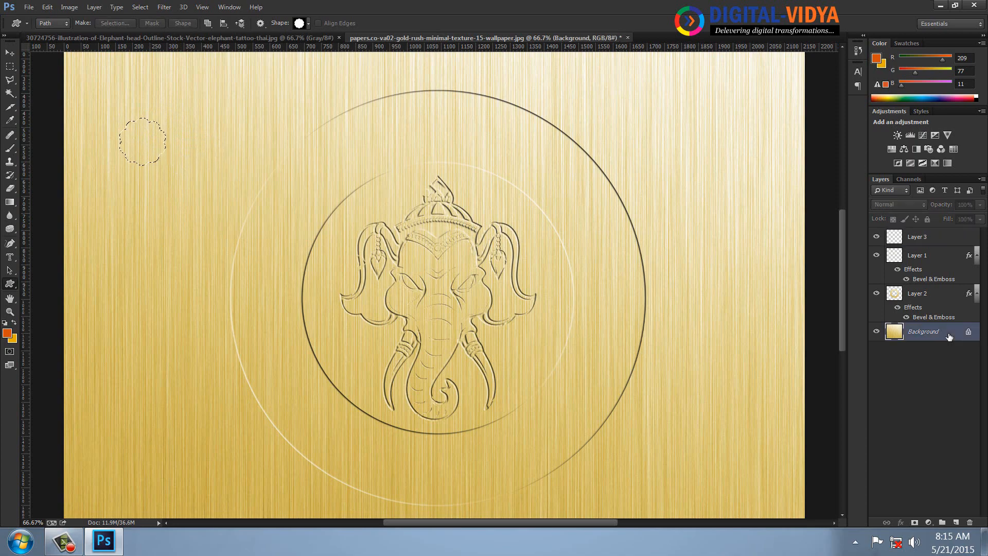
key("ctrl+j")
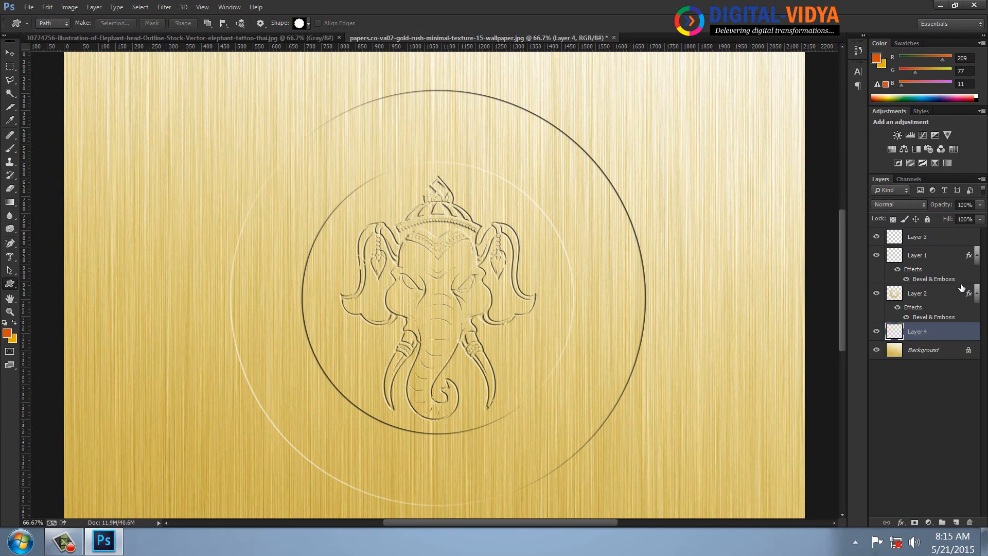
Step: Copy the ring layer's Bevel & Emboss style onto the scalloped shape's layer and switch to the Move tool
left_click_drag(958, 298, 206, 122)
left_click(496, 205)
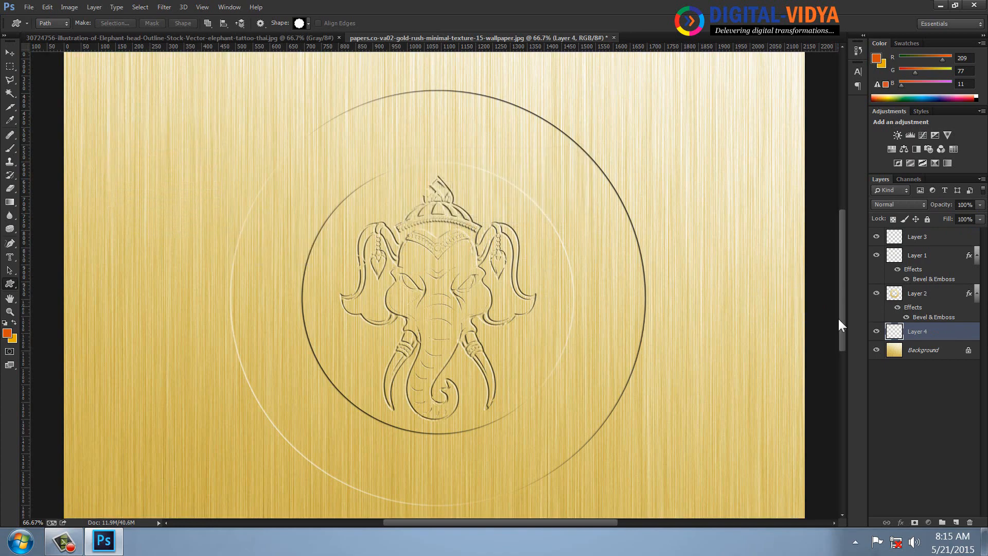
right_click(946, 299)
left_click(668, 325)
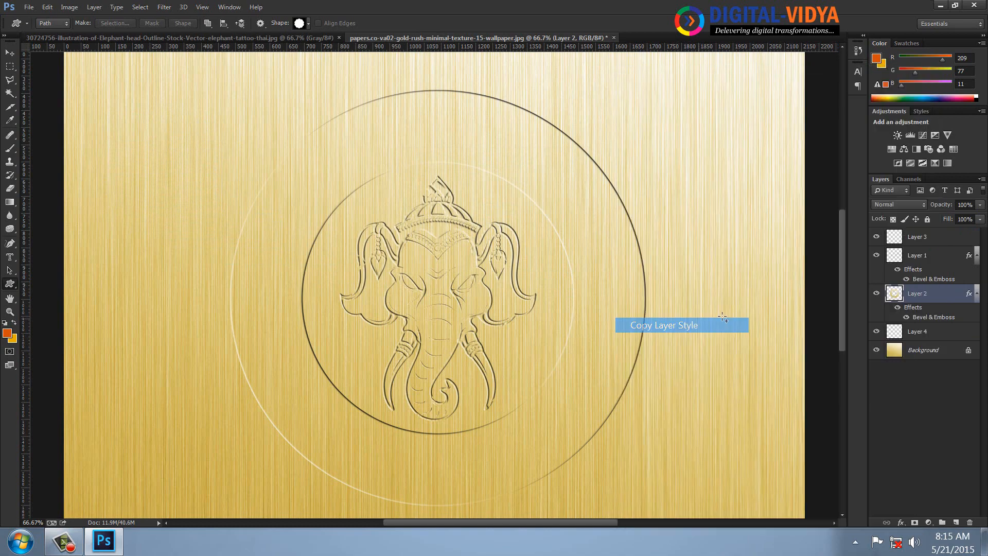
right_click(927, 338)
left_click(660, 340)
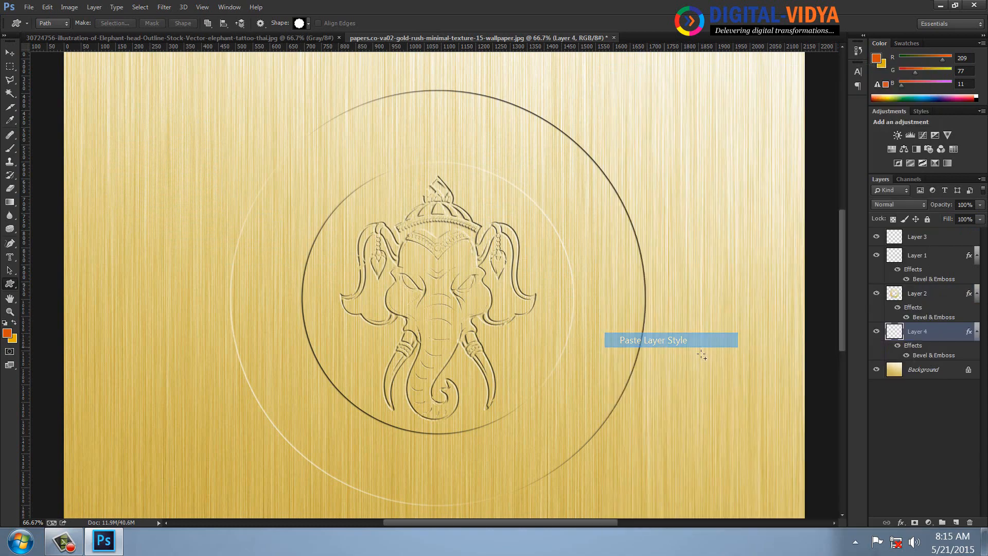
left_click(7, 53)
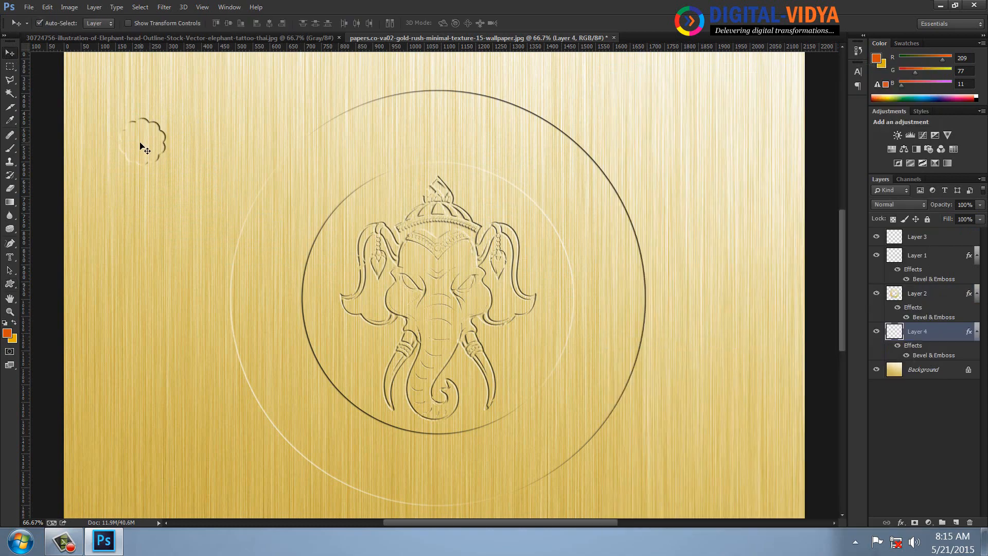
left_click_drag(151, 144, 426, 132)
key("Delete")
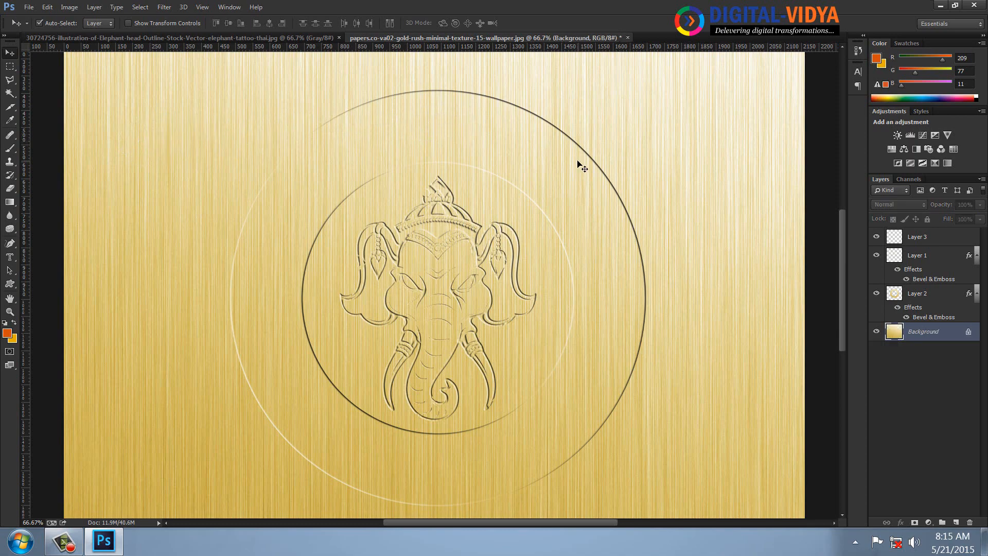
key("ctrl+alt+z")
key("ctrl+alt+z")
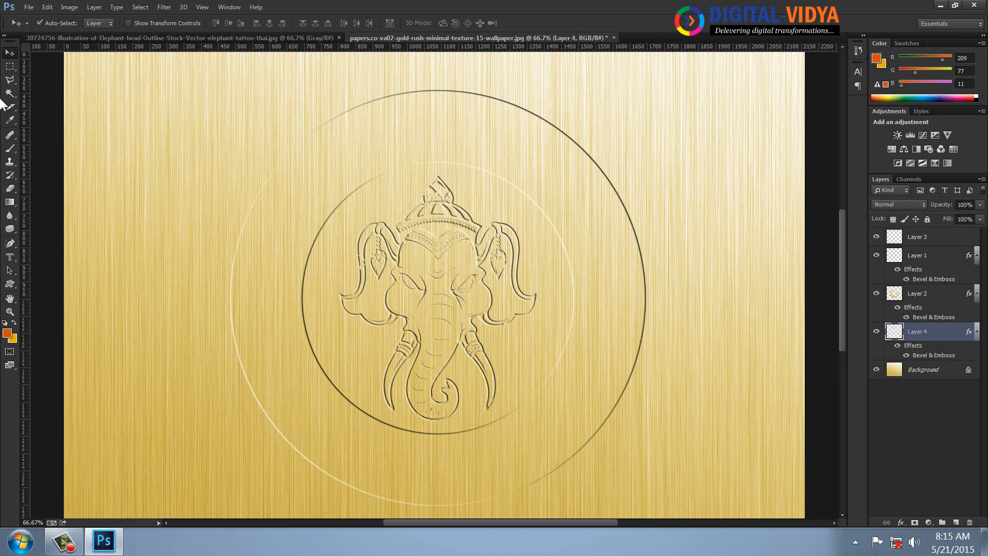
Step: Duplicate the embossed scalloped shape three times in a vertical column below the original
left_click_drag(155, 157, 150, 406)
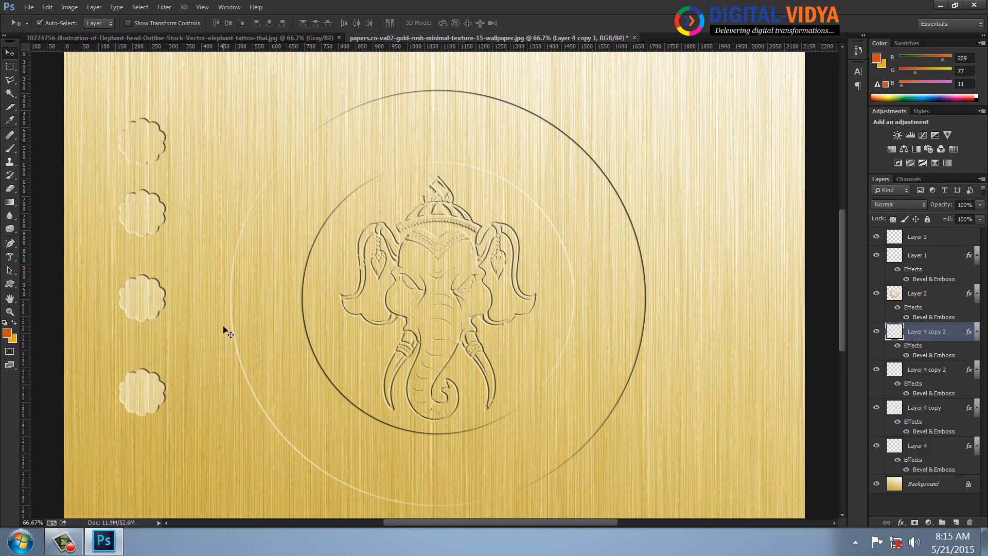
Step: Create a new blank document from the Dell Monitor preset
key("ctrl+n")
left_click(334, 189)
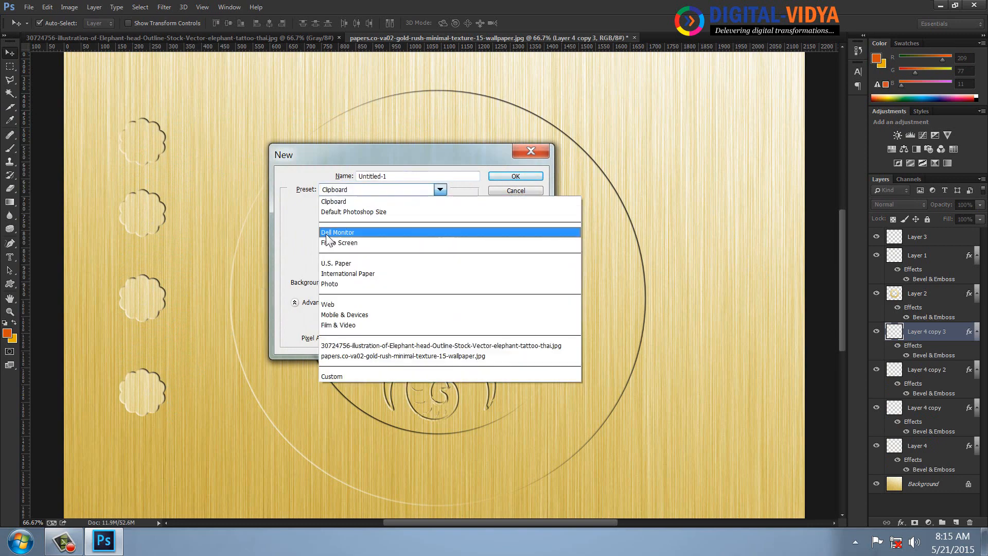
left_click(516, 176)
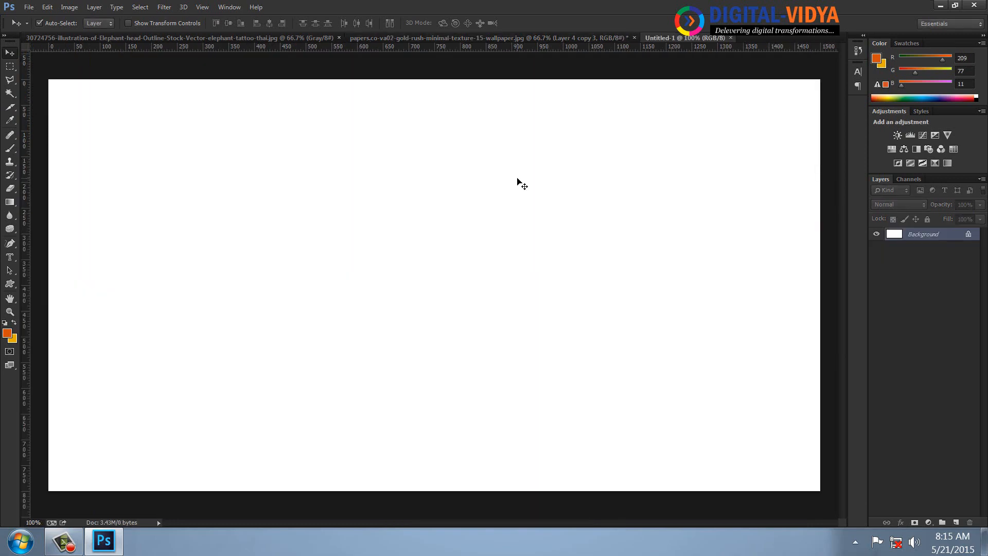
Step: Set the foreground colour to a bright golden yellow, RGB 252, 206, 47
left_click(7, 334)
left_click(693, 328)
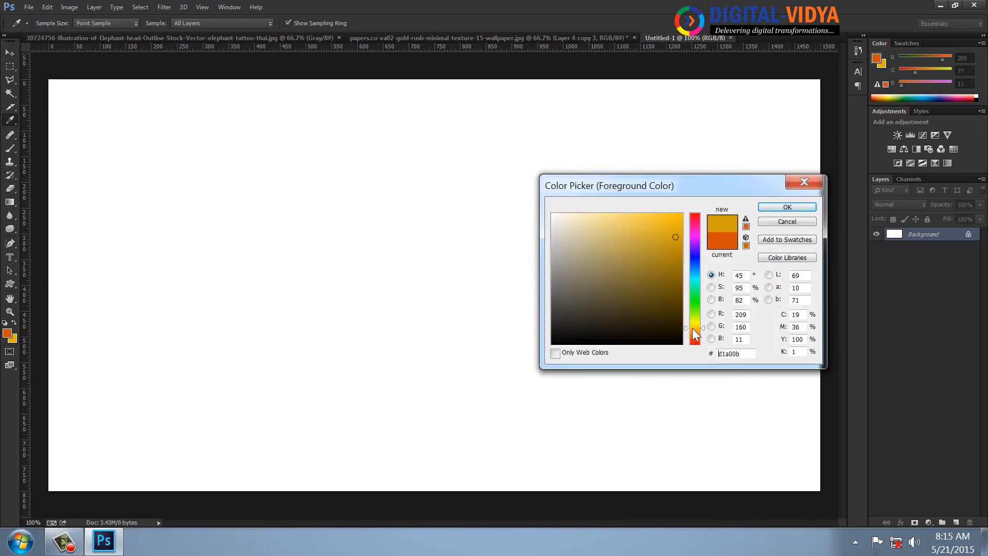
left_click_drag(692, 328, 692, 327)
left_click(658, 214)
left_click(781, 205)
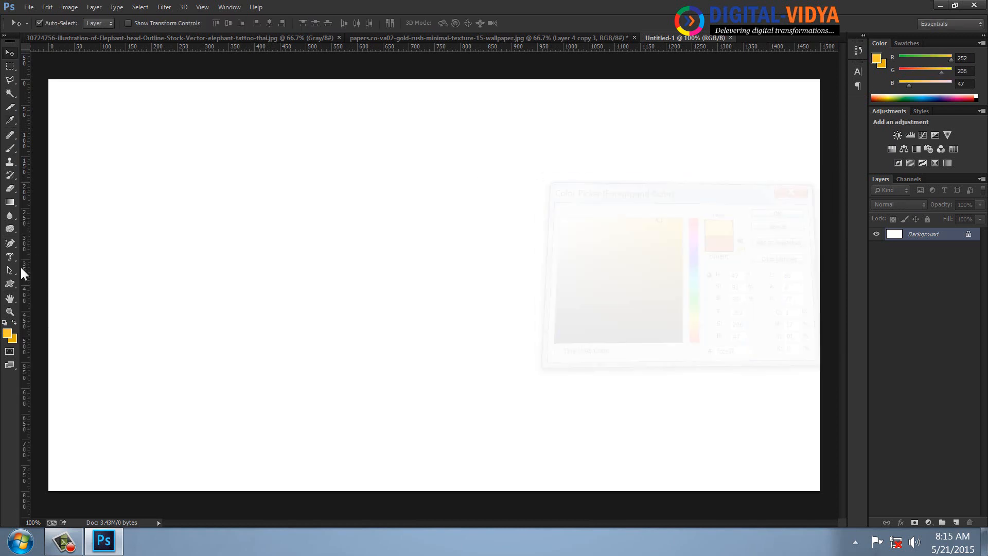
Step: Fill the Background with a radial foreground-to-background gradient running outward from near the canvas centre
left_click(11, 202)
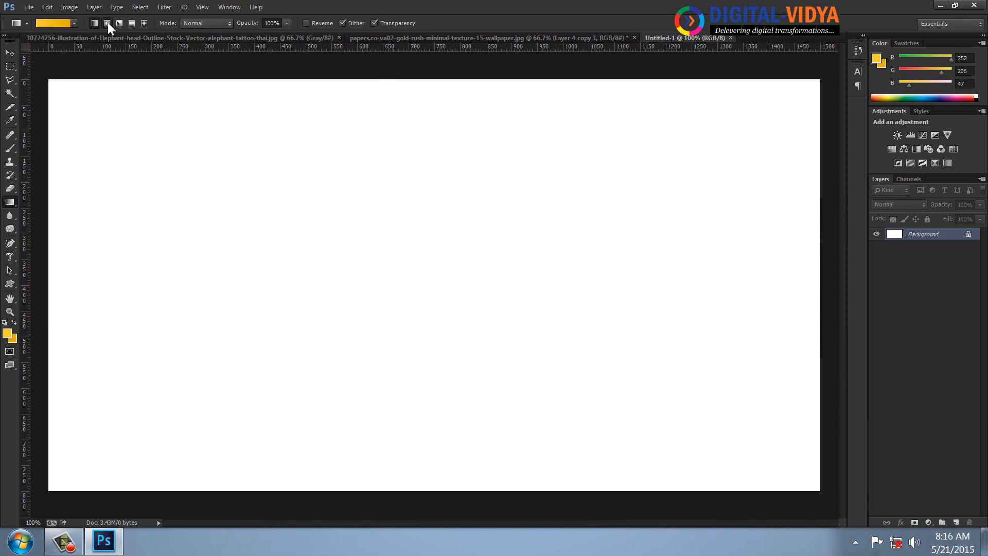
left_click_drag(404, 275, 153, 275)
left_click(11, 283)
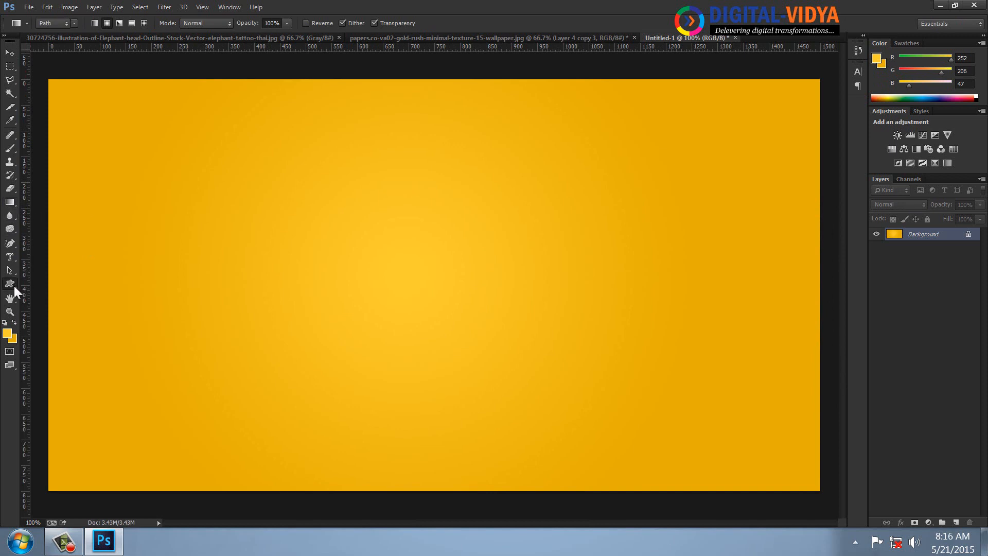
Step: Enter the type mask text "2015" on the gradient background and set its font to Gotham
left_click(10, 257)
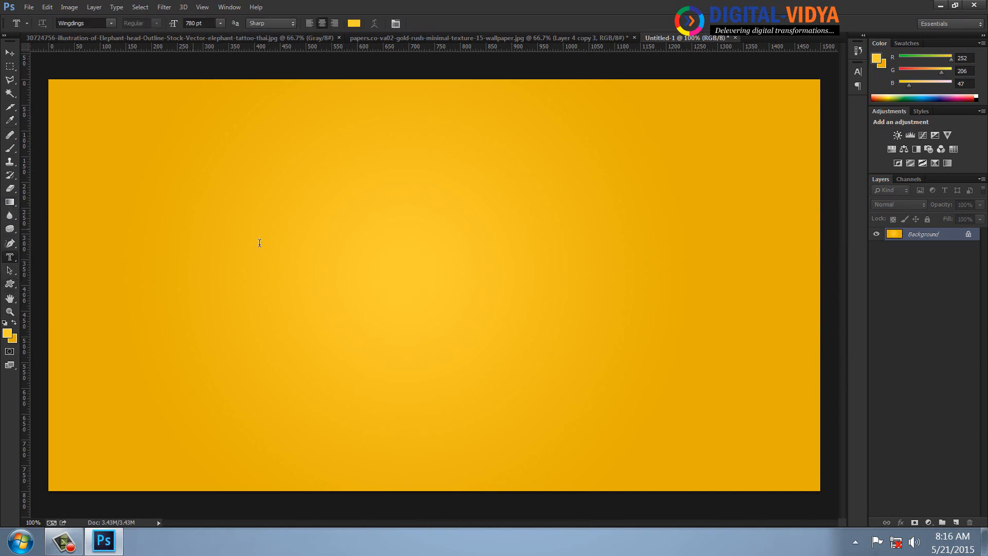
left_click(301, 287)
type("3015")
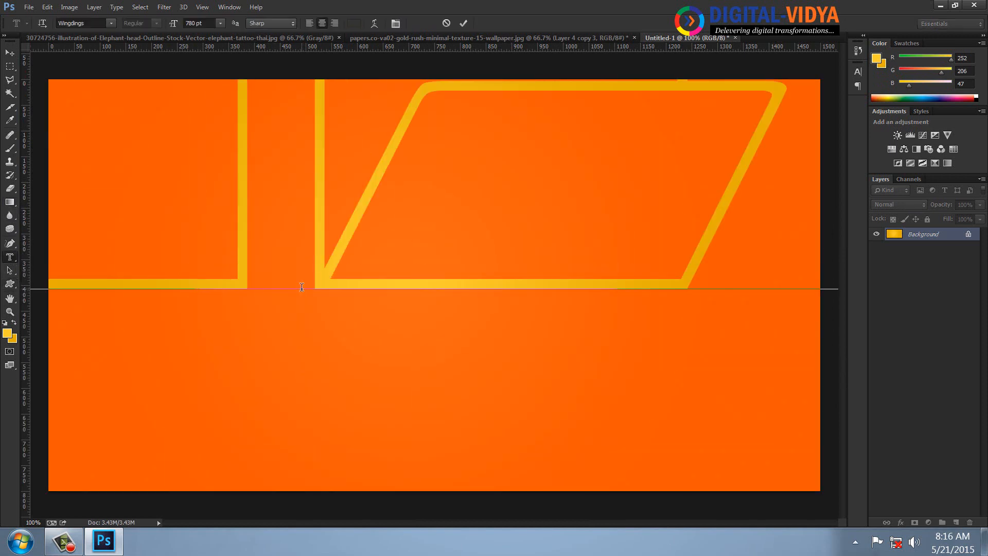
key("ctrl+a")
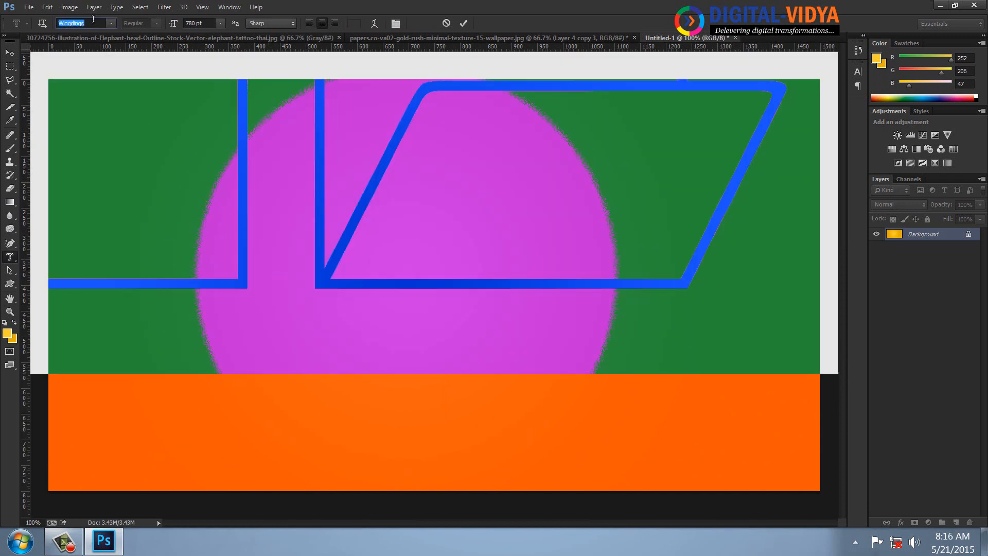
type("Gotham")
key("Return")
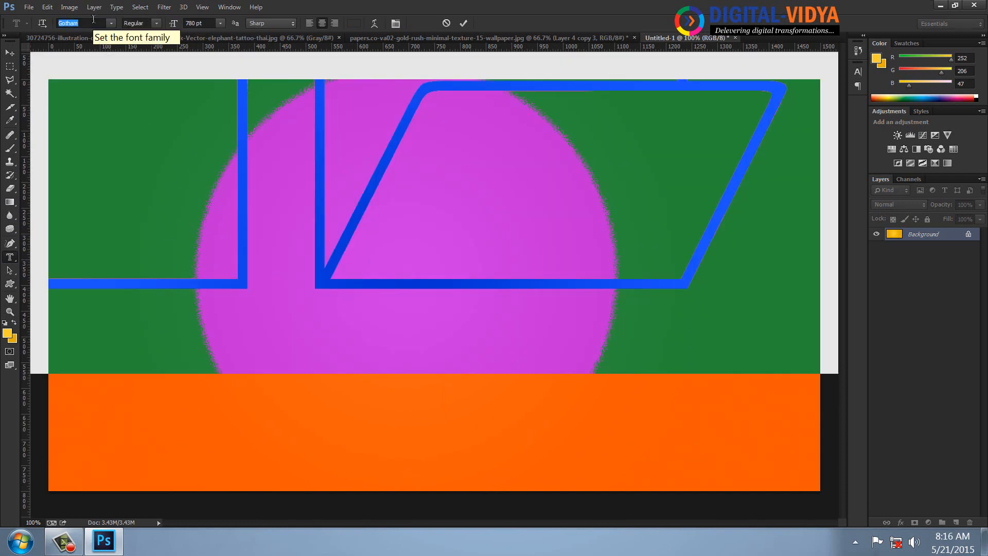
Step: Set the type mask's size to 500 pt, move the text near the canvas centre and commit it as a selection
left_click(214, 23)
type("500")
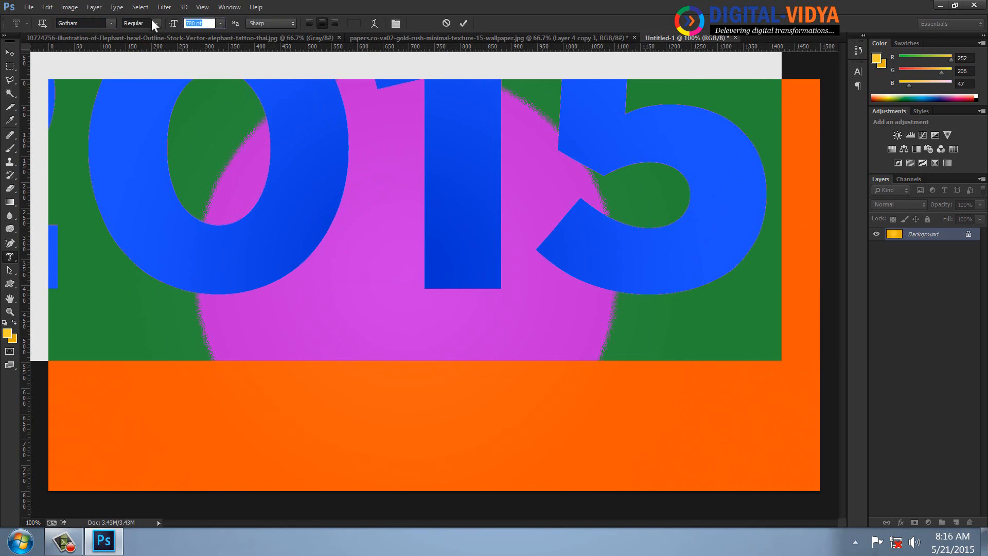
key("Return")
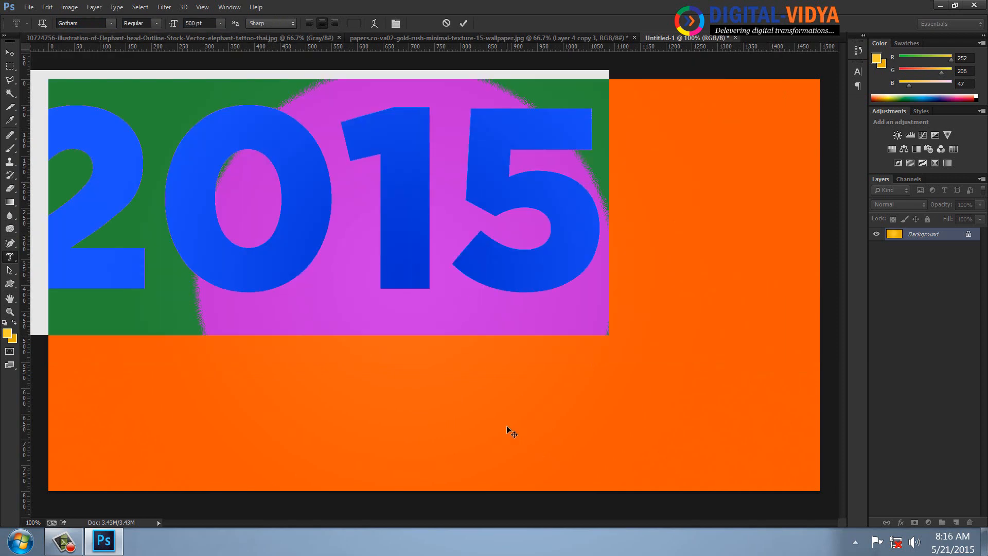
left_click_drag(507, 425, 634, 481)
left_click(9, 53)
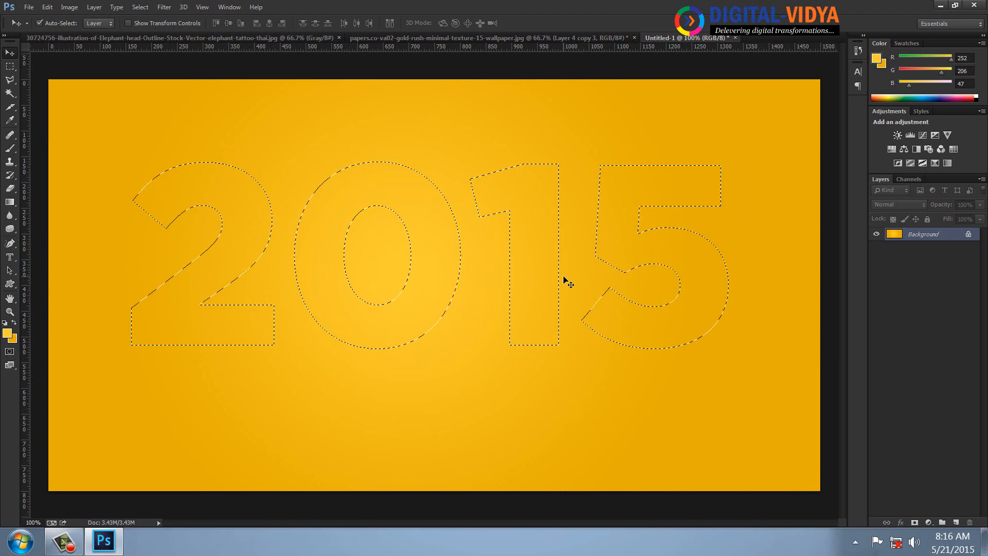
Step: Copy the "2015" selection to a new layer and apply Bevel & Emboss with style Outer Bevel and size 43 px
key("ctrl+j")
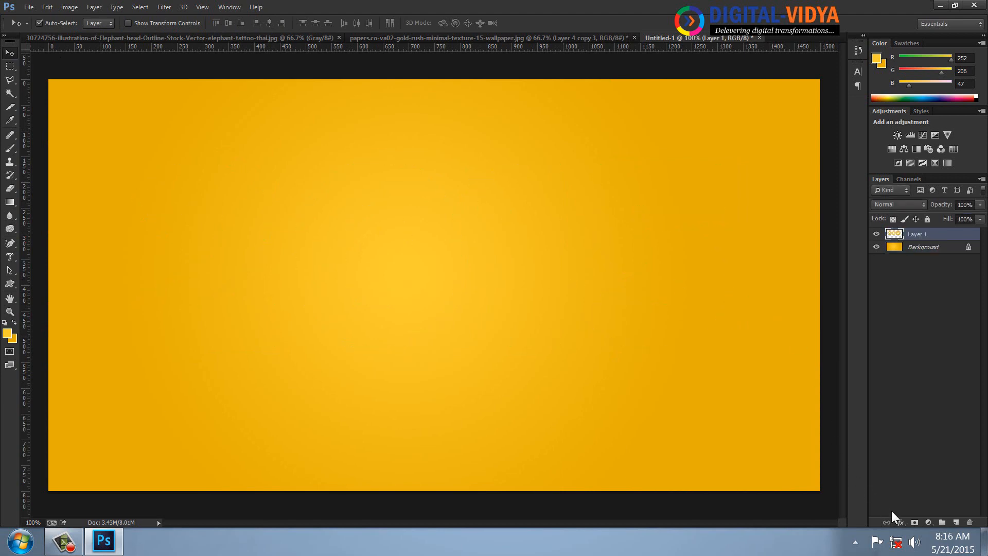
left_click(899, 521)
left_click(902, 384)
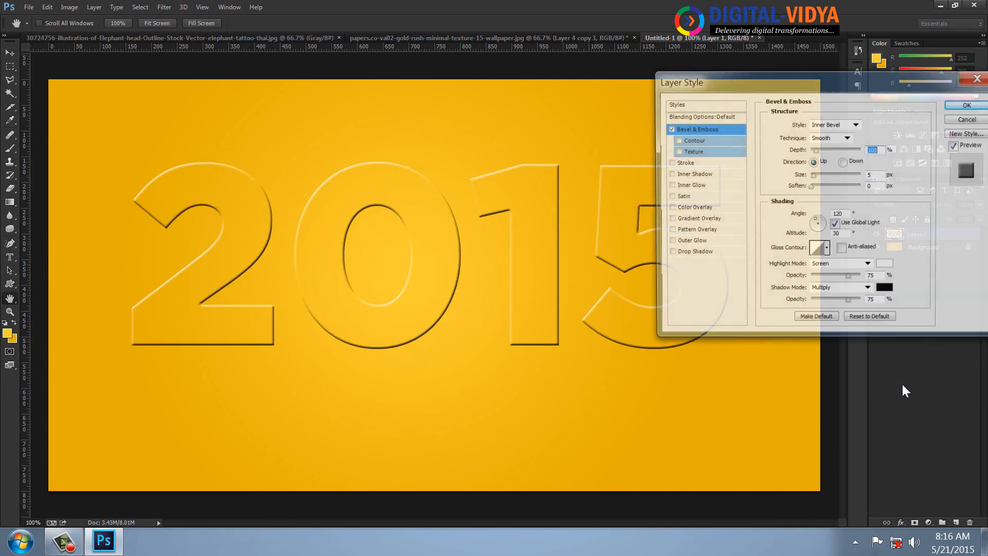
left_click(821, 129)
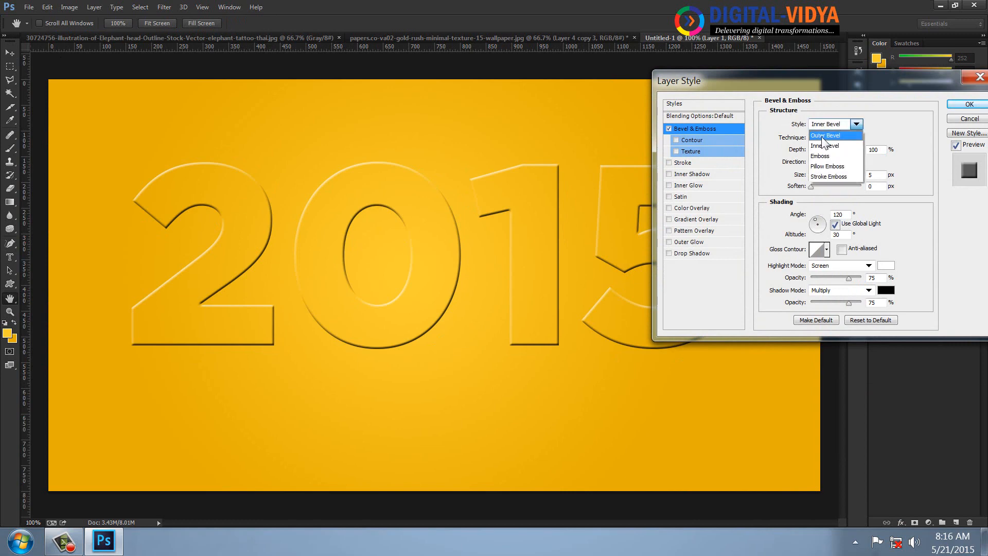
left_click(825, 135)
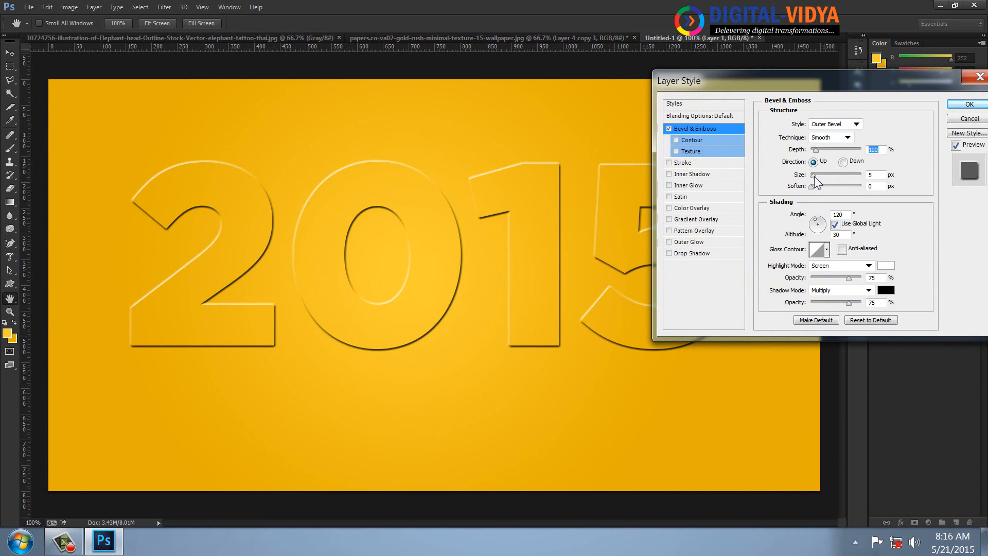
left_click_drag(813, 176, 821, 175)
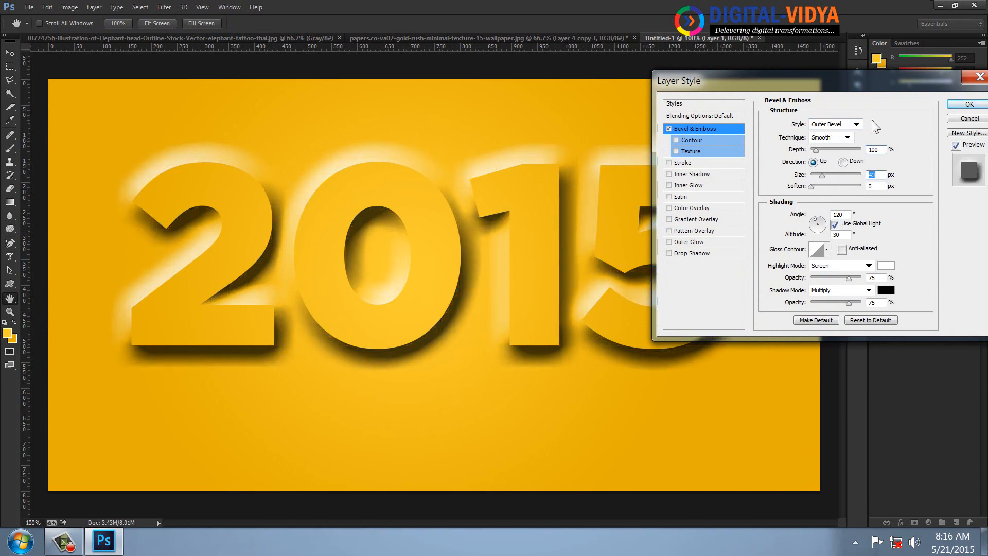
left_click(969, 104)
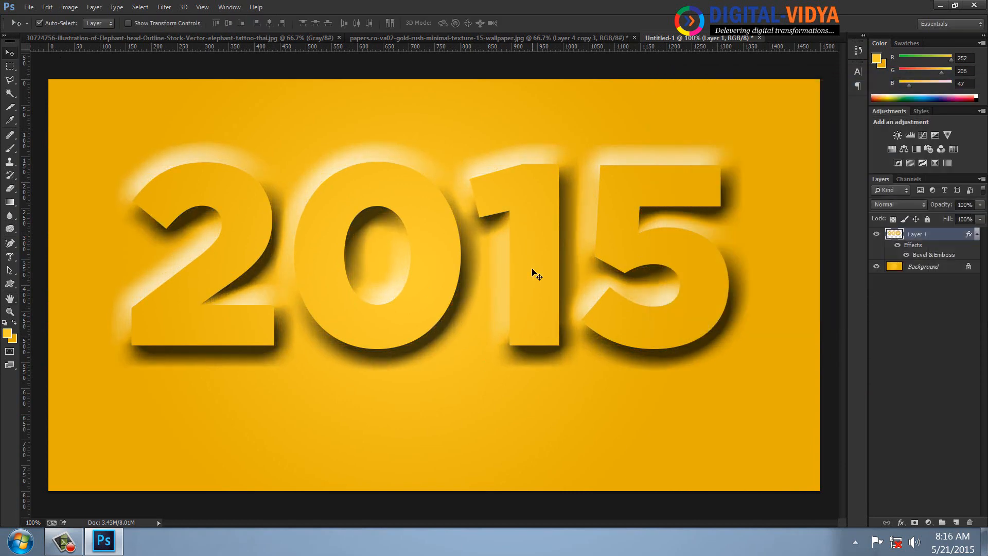
Step: Try several gloss contours on the "2015" layer's Bevel & Emboss and apply the concave cove-shaped curve preset
double_click(937, 256)
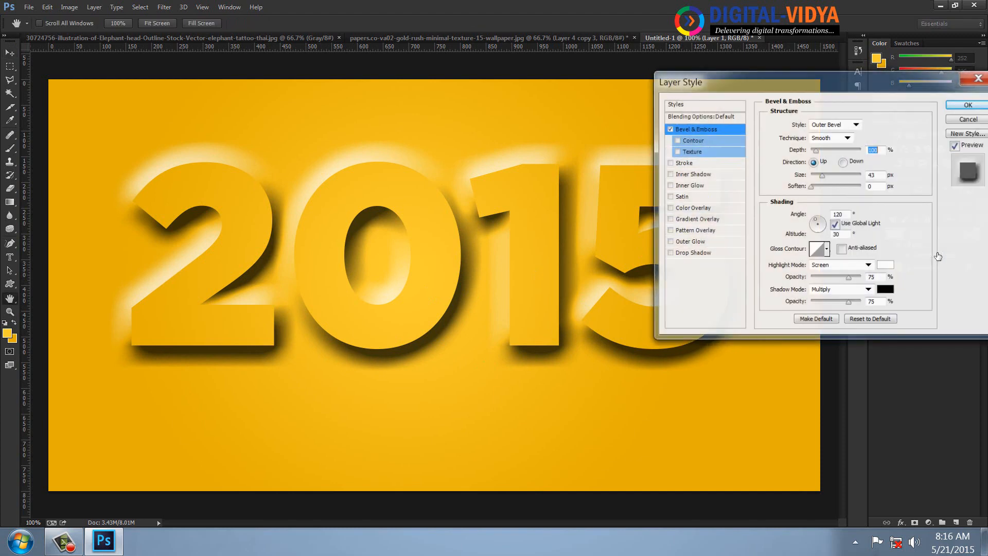
left_click(827, 250)
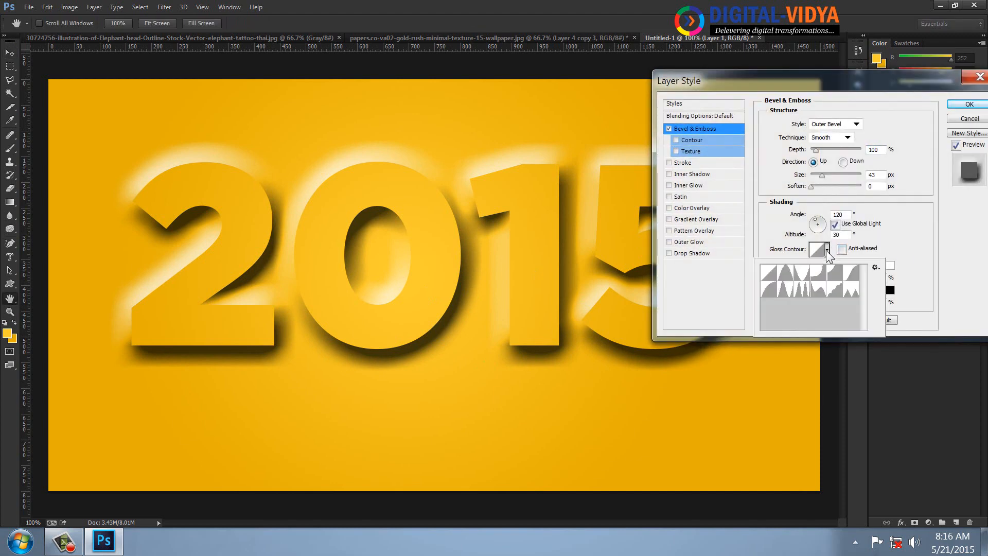
left_click(791, 292)
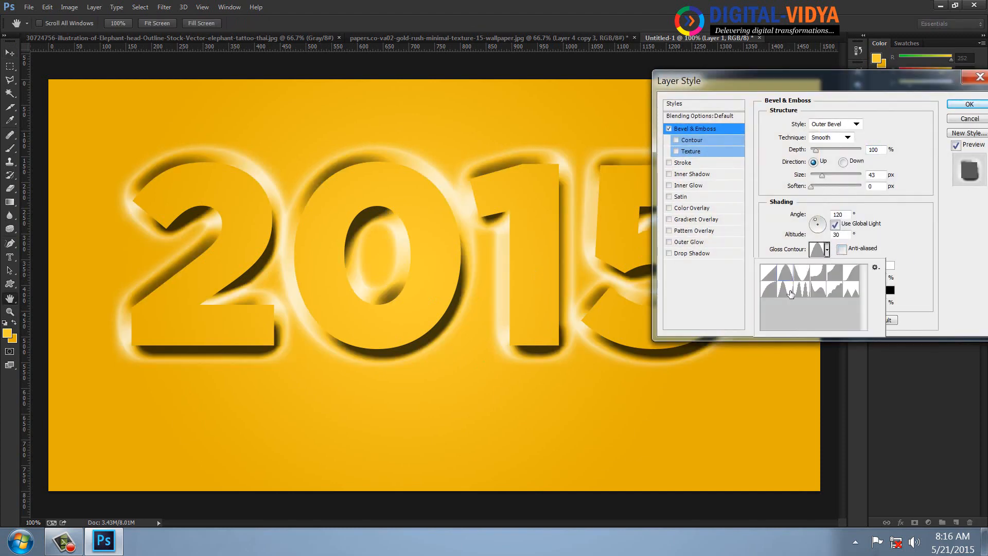
left_click(819, 292)
left_click(820, 276)
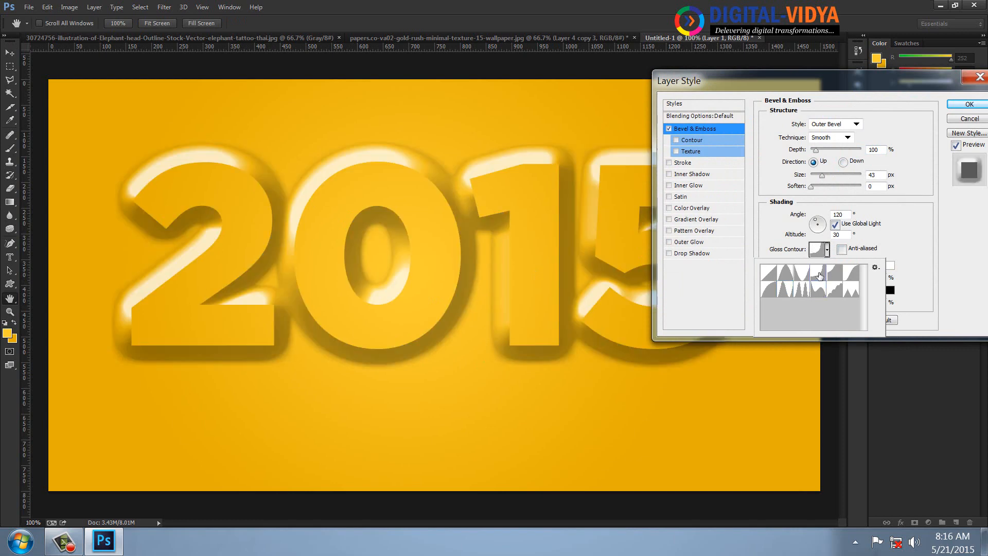
left_click(969, 103)
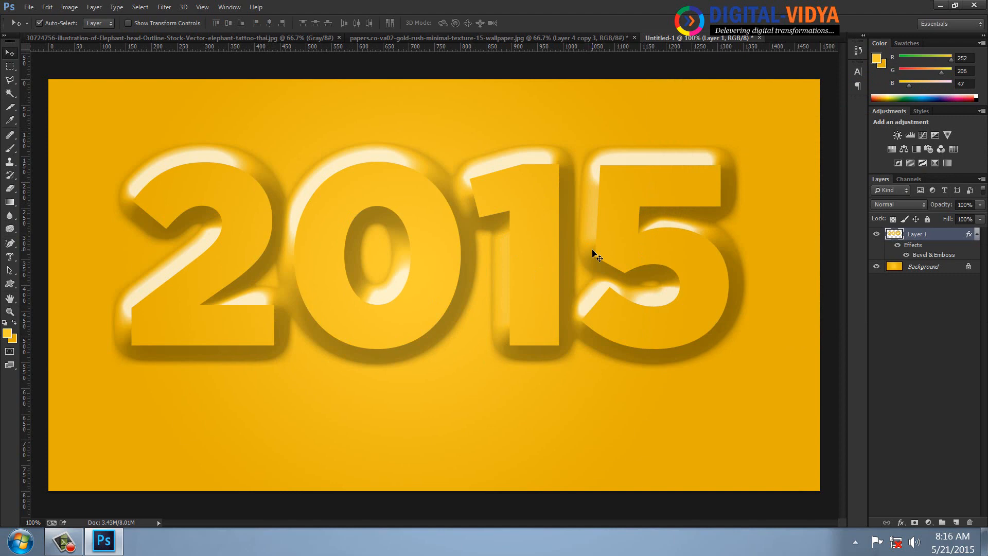
Step: Create a new 1500 × 800 px document with a white background using the Fit to Screen preset
key("ctrl+n")
left_click(390, 189)
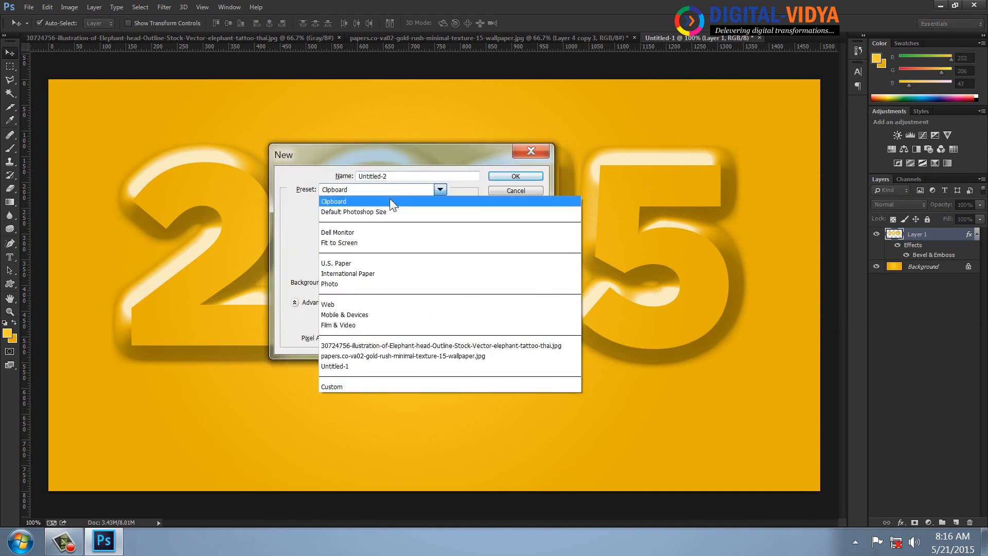
left_click(347, 243)
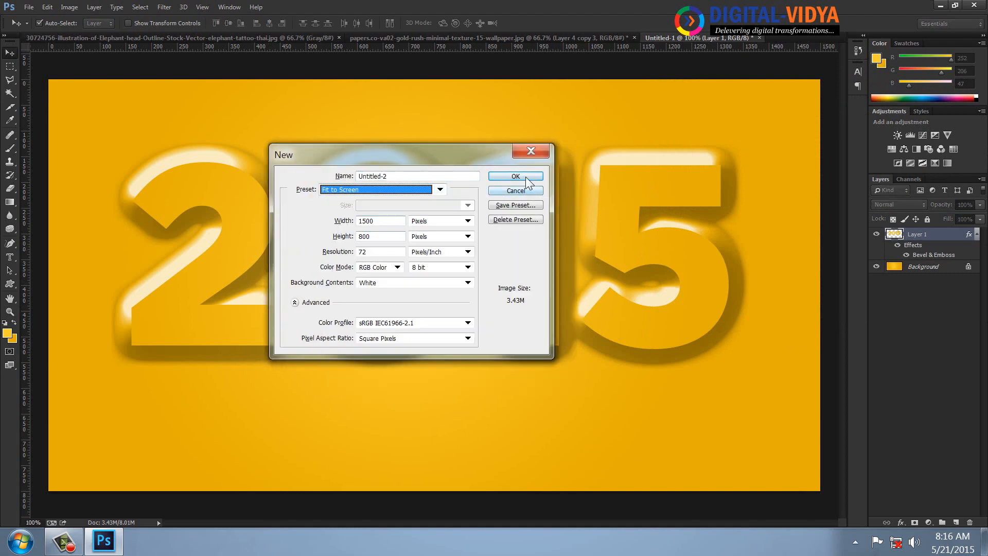
left_click(525, 177)
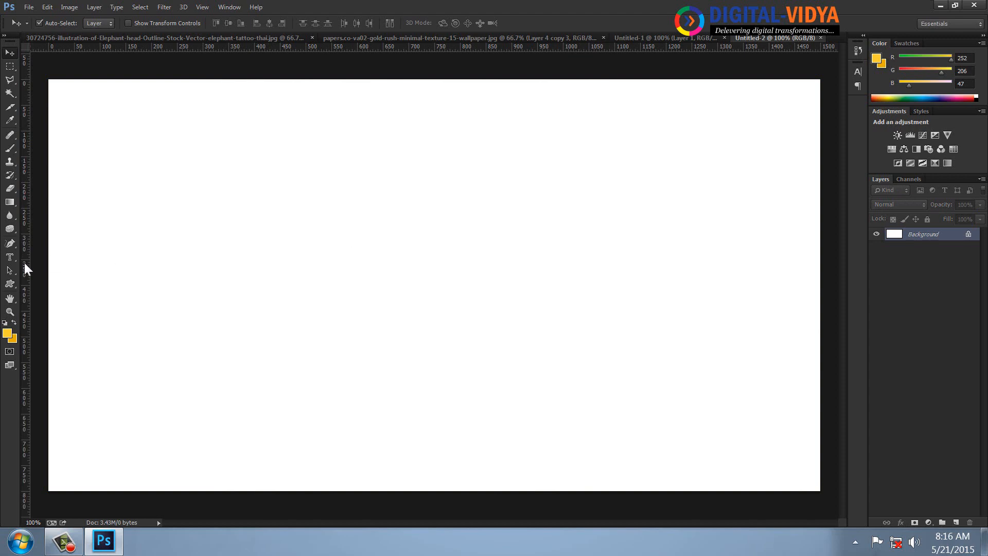
Step: Copy the whole gold_texture446.jpg image into the new document and position it to cover the canvas
key("ctrl+o")
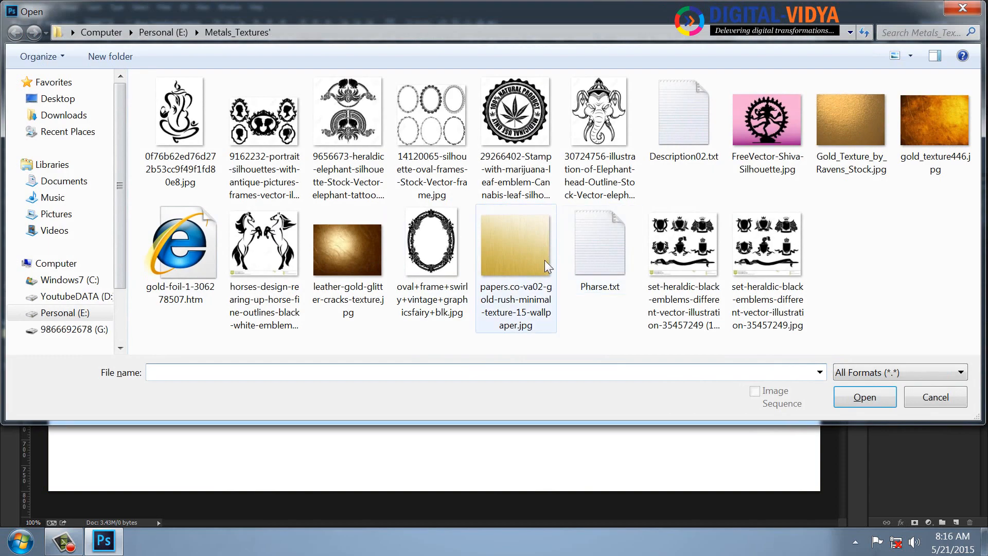
double_click(934, 112)
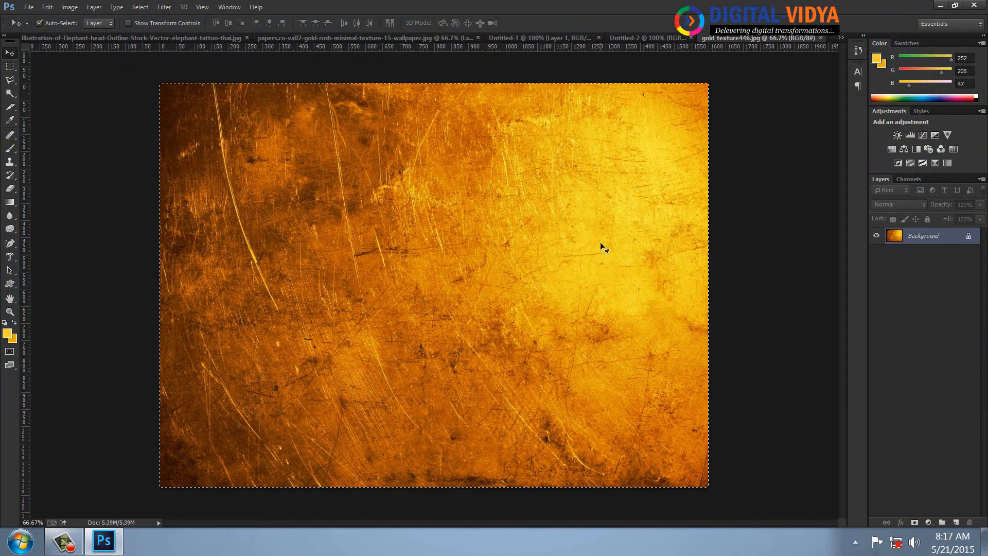
key("ctrl+w")
key("ctrl+v")
left_click_drag(592, 355, 591, 322)
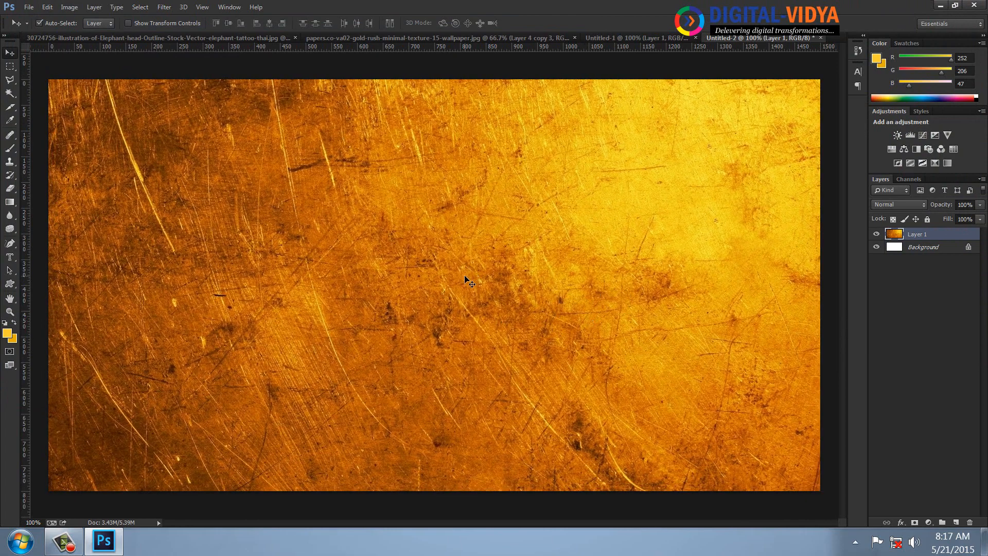
left_click(9, 257)
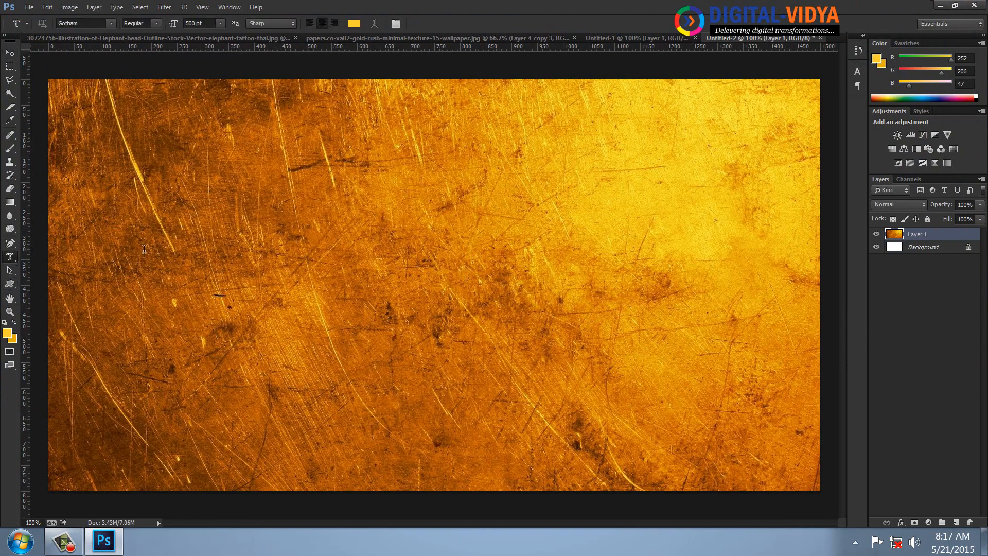
left_click(13, 66)
left_click(46, 84)
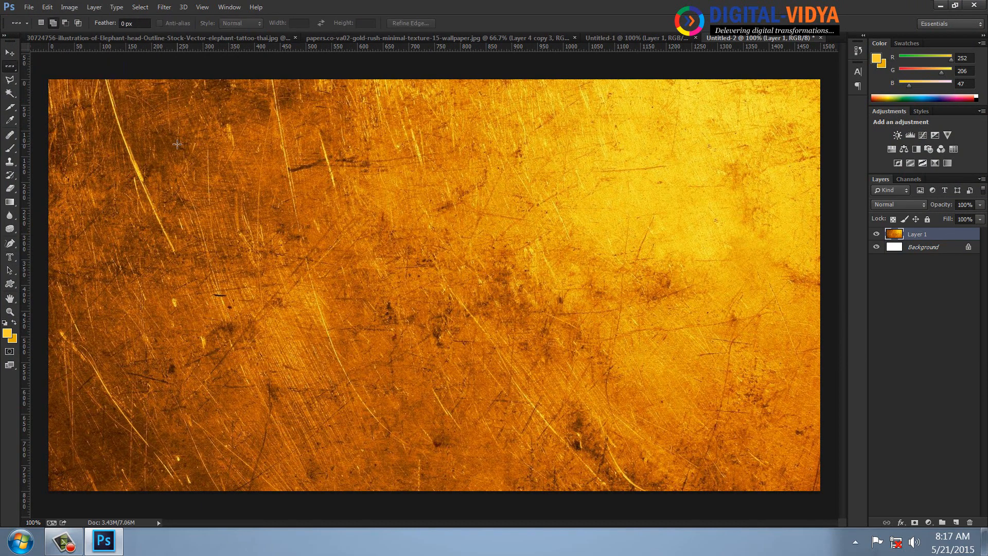
left_click(332, 322)
left_click(11, 67)
left_click(36, 77)
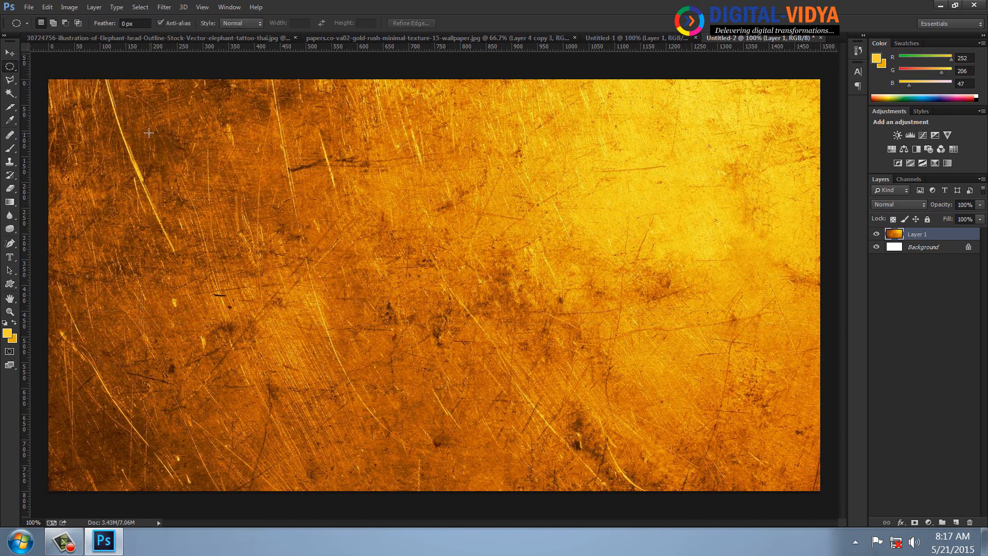
left_click_drag(182, 161, 376, 429)
key("ctrl+d")
Step: Select a rectangular frame about 525 × 700 px with a cut-out about 420 × 600 px on the texture and copy it to a new layer
left_click(13, 66)
left_click(35, 67)
left_click_drag(109, 110, 379, 471)
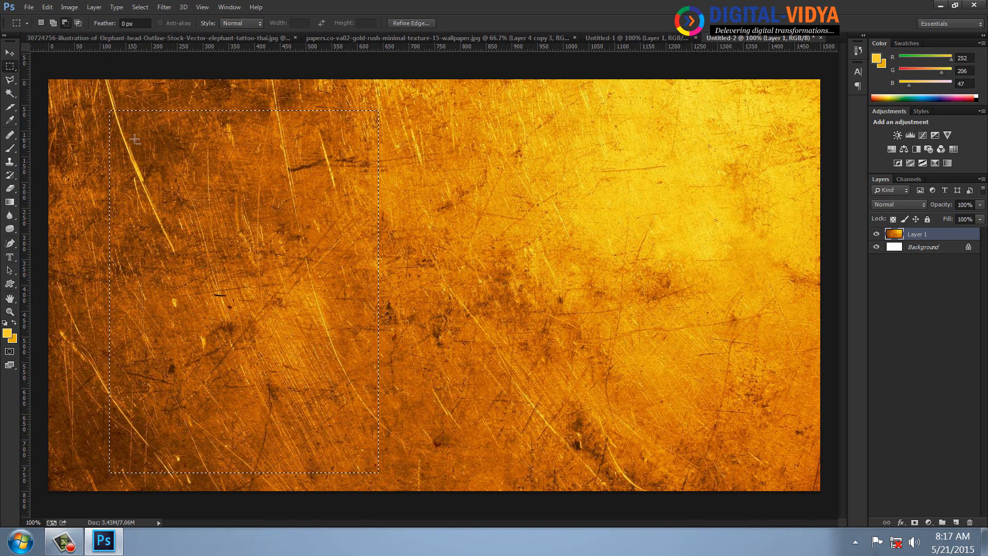
left_click_drag(135, 139, 351, 448)
key("ctrl+j")
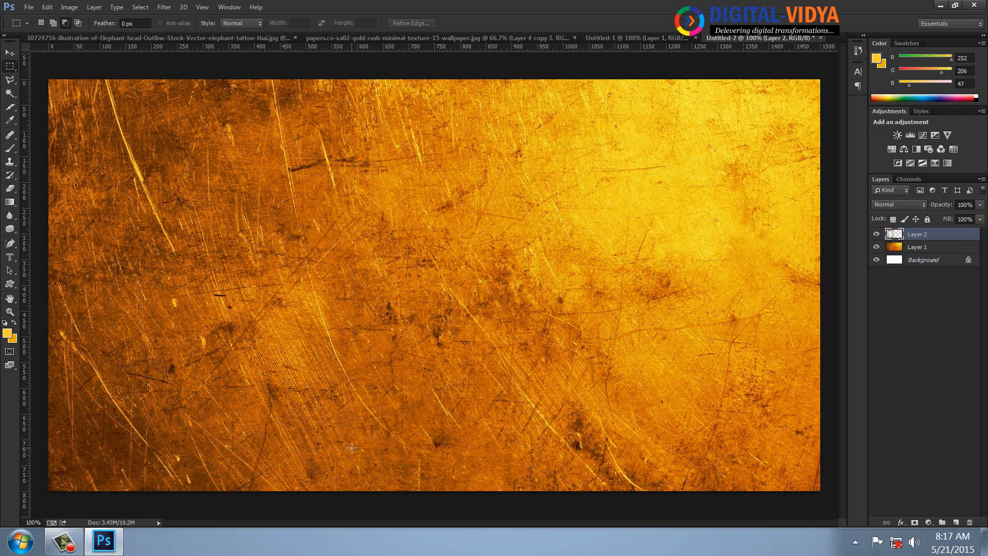
Step: Add Bevel & Emboss to the frame layer with style Pillow Emboss and size 68 px
left_click(901, 524)
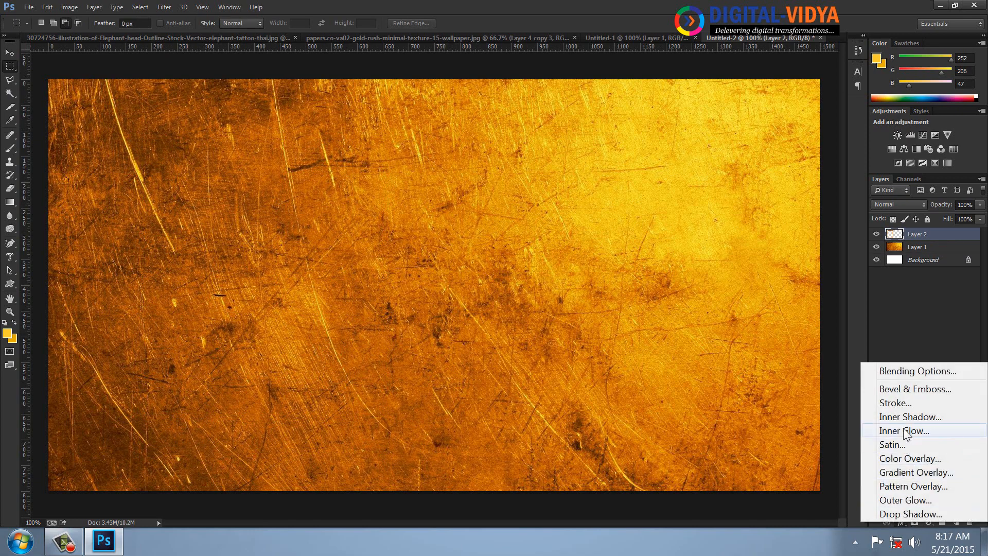
left_click(894, 388)
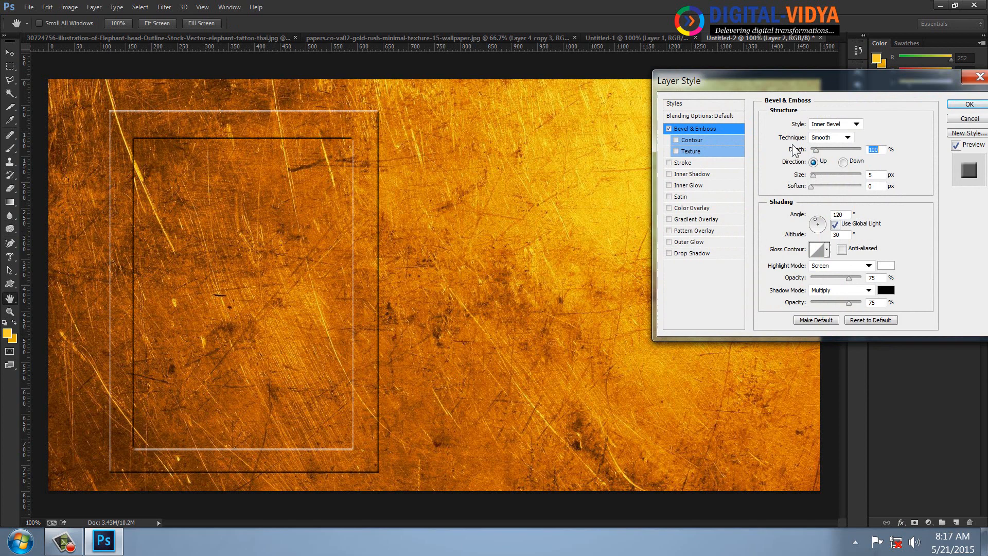
left_click(846, 124)
left_click(825, 166)
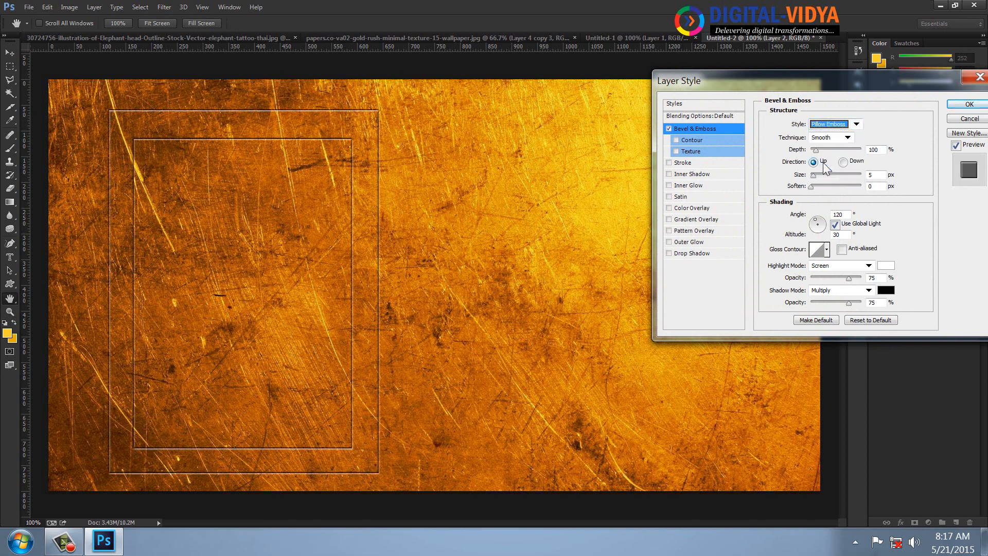
left_click_drag(813, 174, 826, 175)
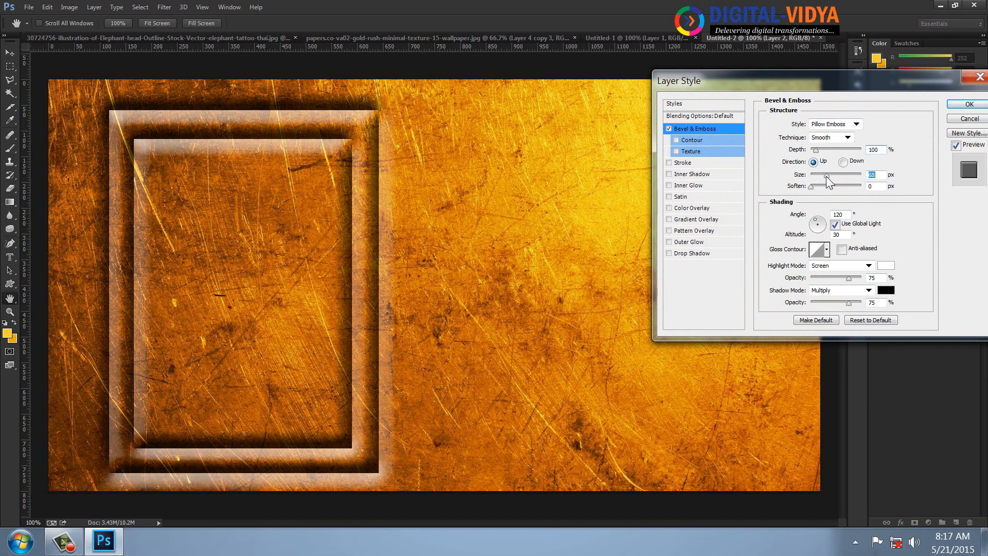
Step: Set the frame's bevel lighting to an angle of -148° and an altitude of 42°, and apply the layer style
left_click(825, 227)
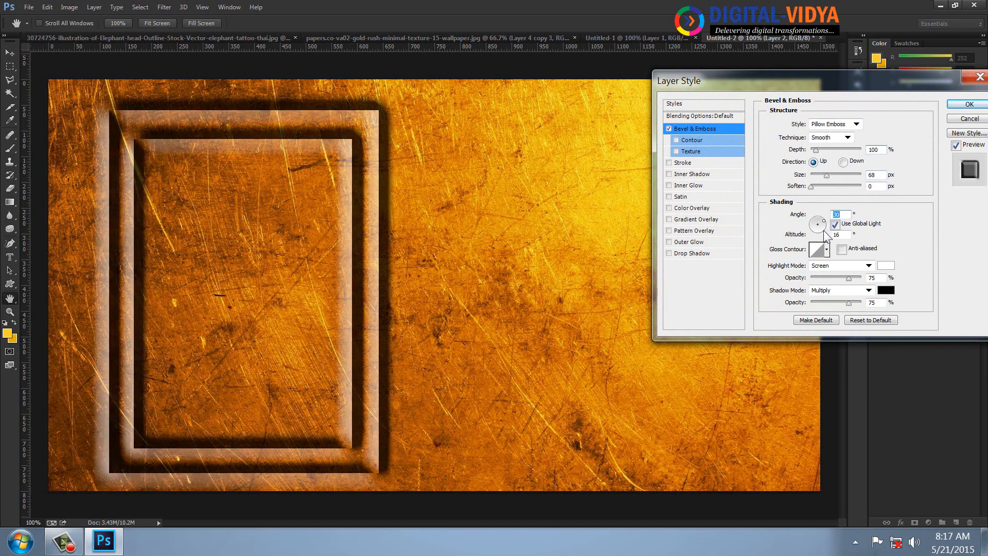
left_click_drag(826, 237, 813, 227)
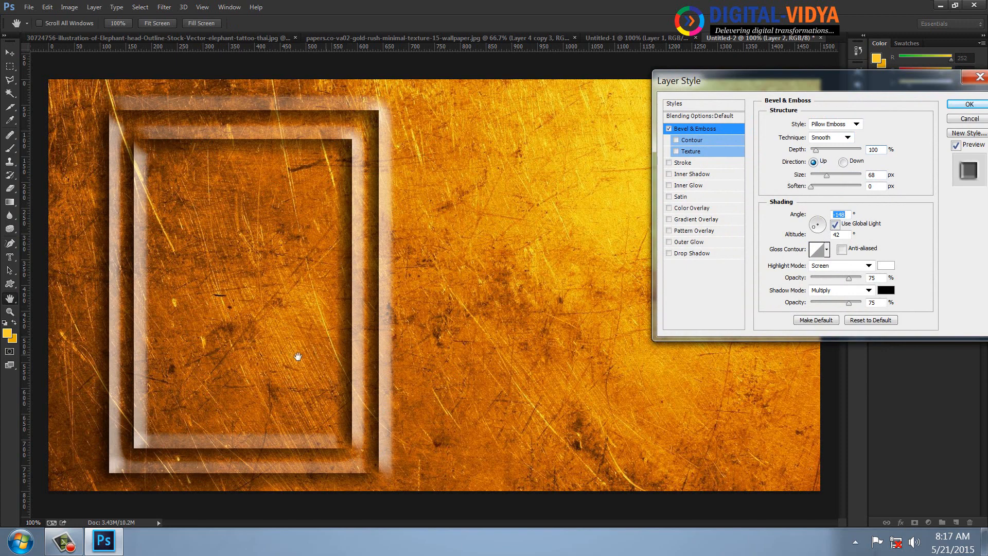
left_click(968, 105)
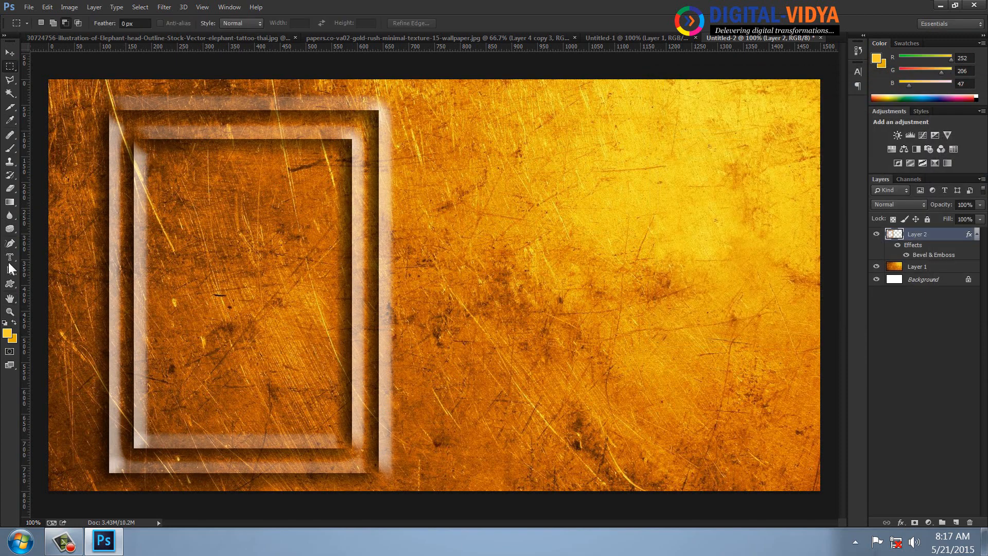
Step: Enter a backslash as type mask text beside the embossed frame and select it
left_click(10, 257)
left_click(470, 282)
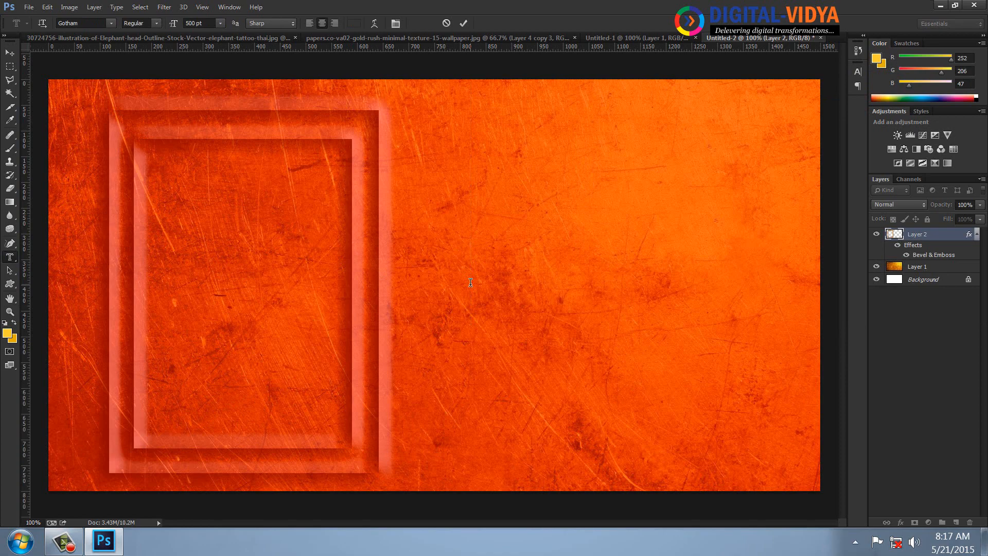
type("\\")
key("ctrl+a")
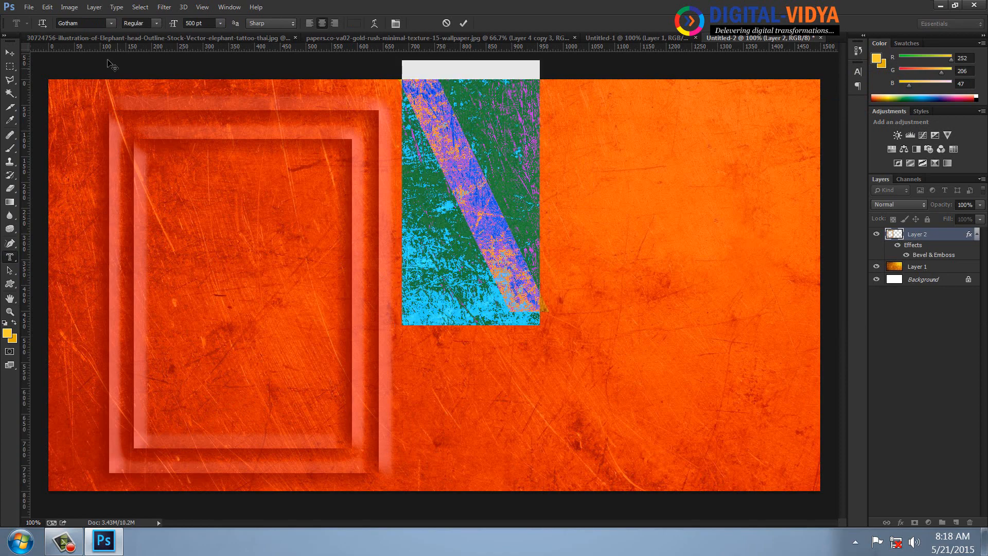
Step: Try the Webdings font on the type mask character
left_click(86, 23)
type("Webdings")
key("Return")
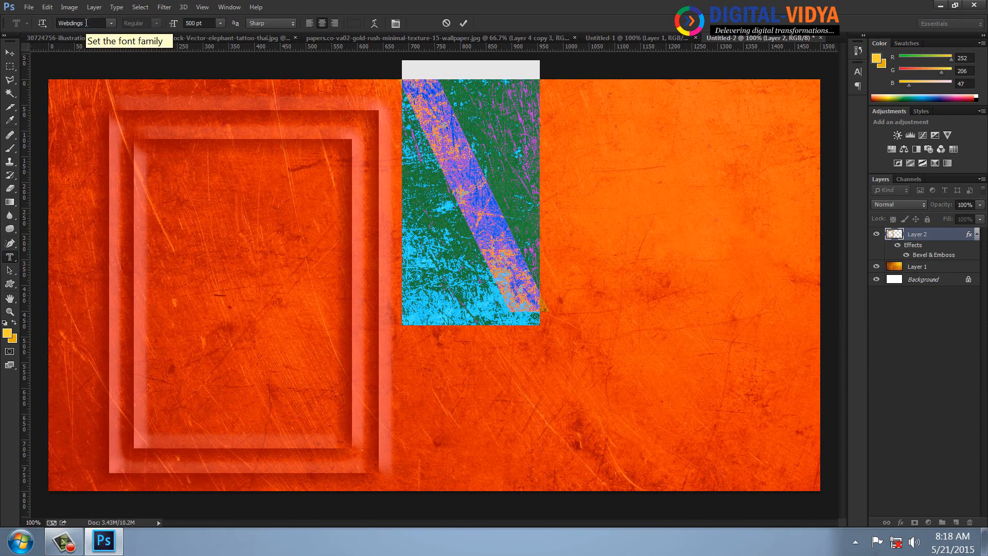
Step: Reposition the type mask character and set its font to Wingdings
left_click(418, 151)
left_click_drag(517, 161, 454, 160)
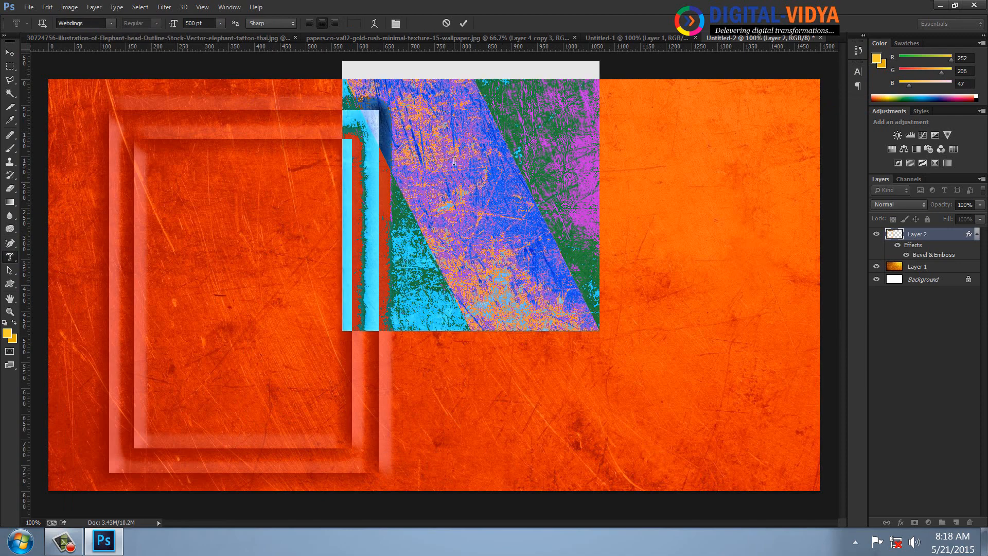
left_click(86, 23)
type("Wing")
key("Return")
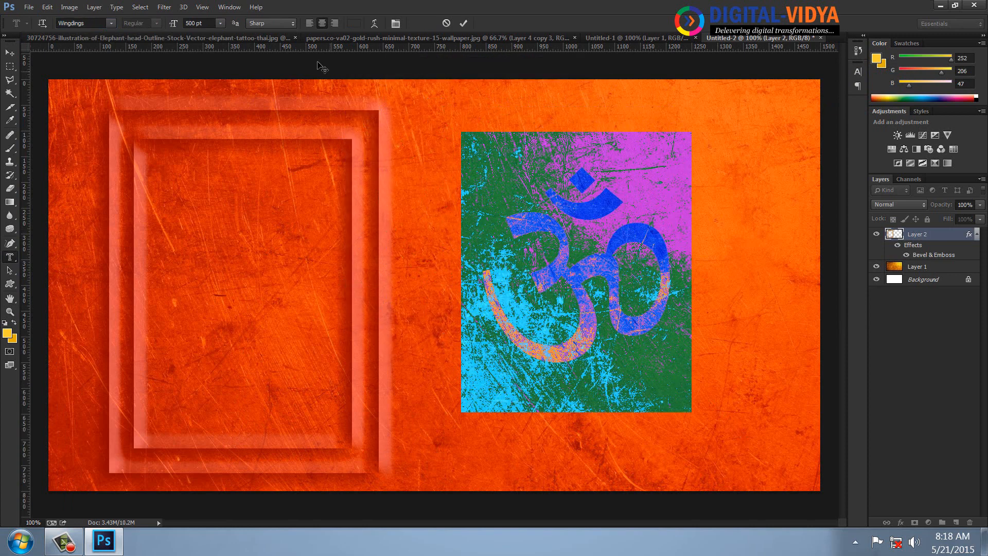
Step: Set the Om symbol's type mask size to 750 pt, commit it, and move the selection down beside the frame
left_click(198, 23)
type("750")
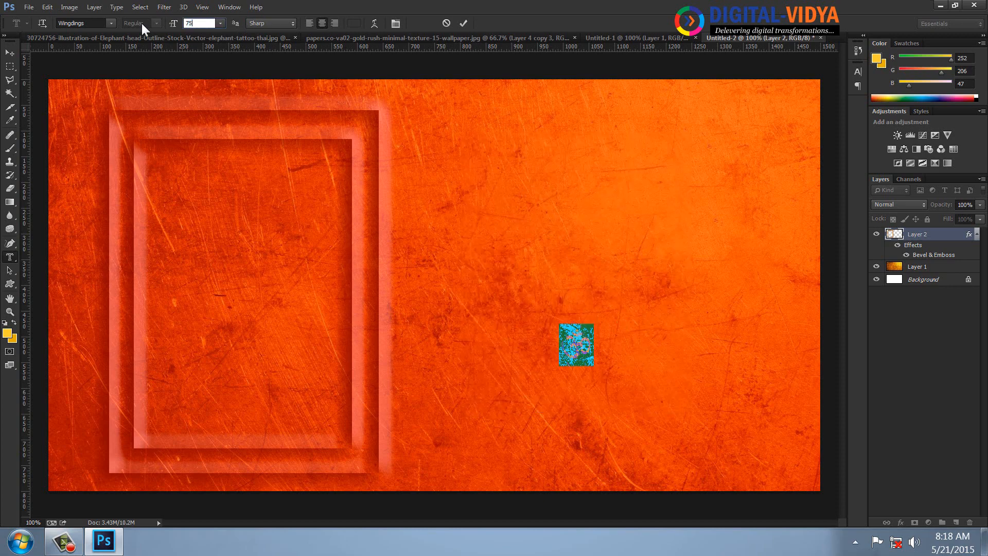
left_click(7, 52)
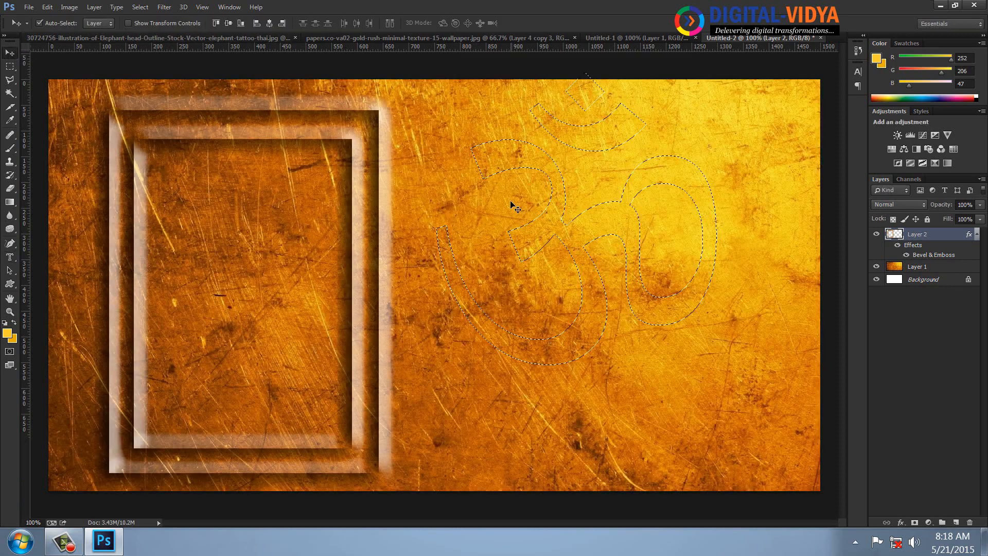
left_click(14, 67)
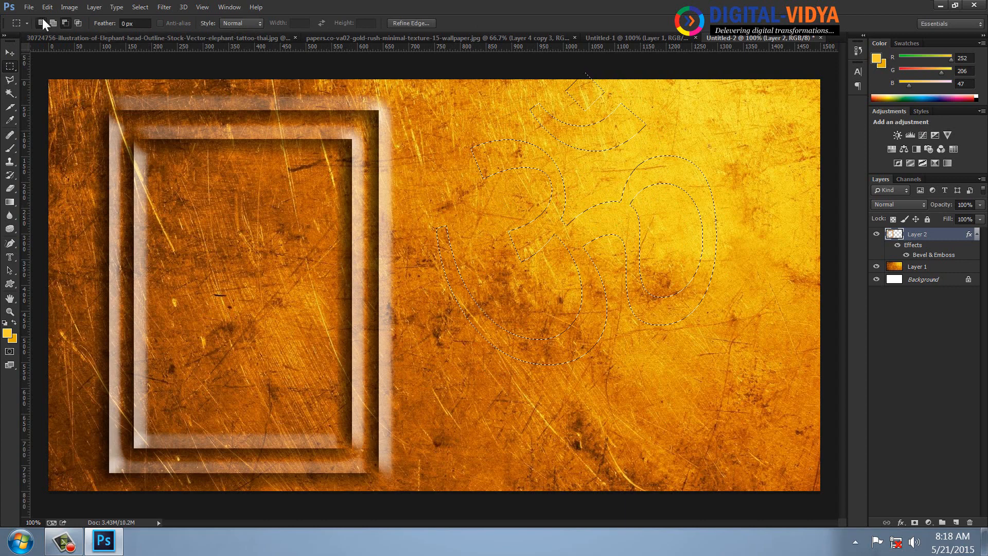
left_click_drag(566, 133, 569, 177)
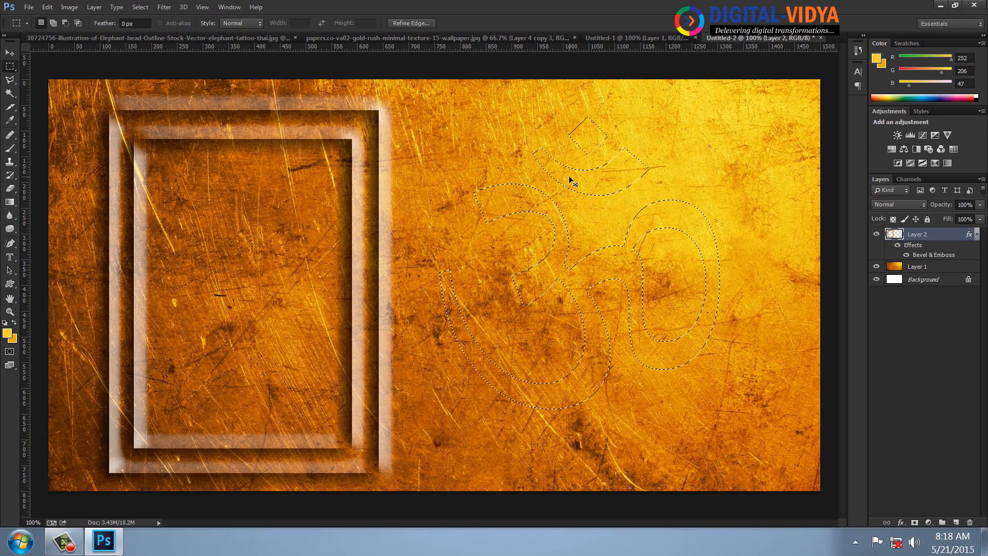
Step: Copy the Om-shaped selection of the gold texture on Layer 1 to a new layer
left_click(918, 268)
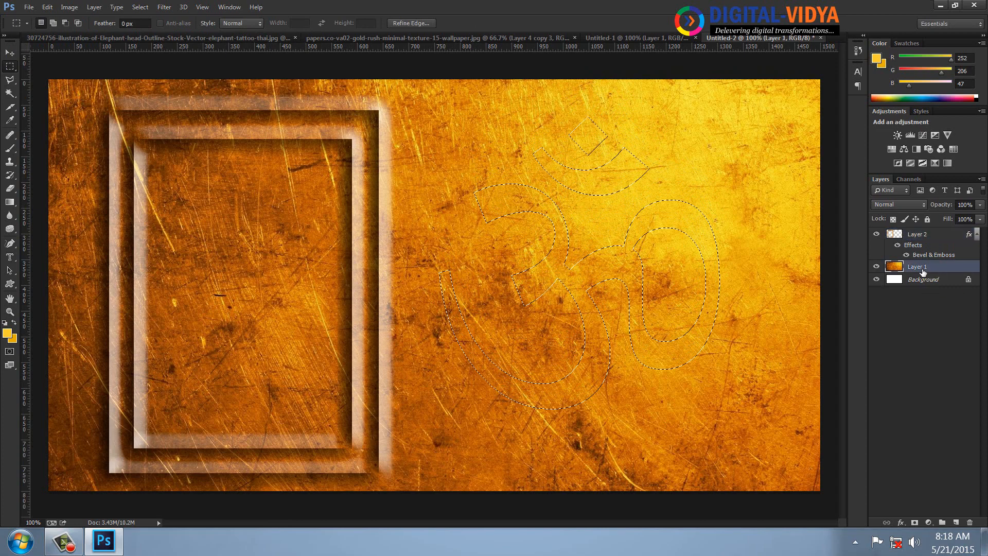
left_click(95, 7)
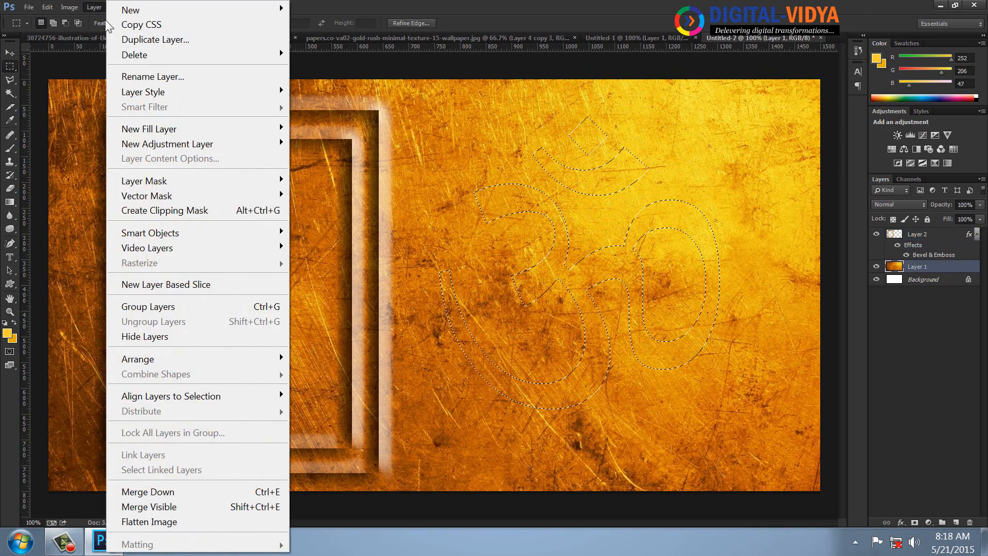
mouse_move(267, 10)
left_click(341, 76)
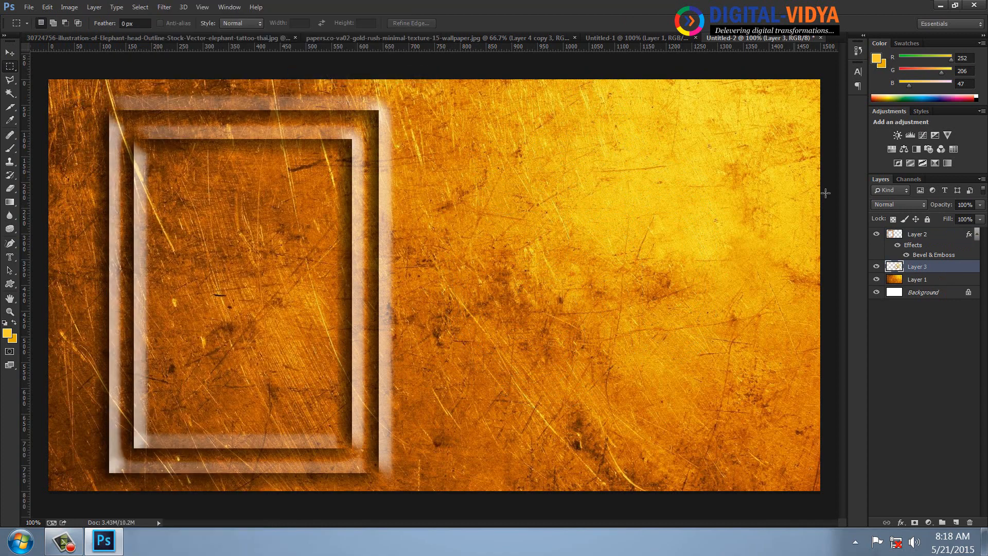
Step: Try to copy the frame layer's style and paste it onto the Om layer
right_click(952, 236)
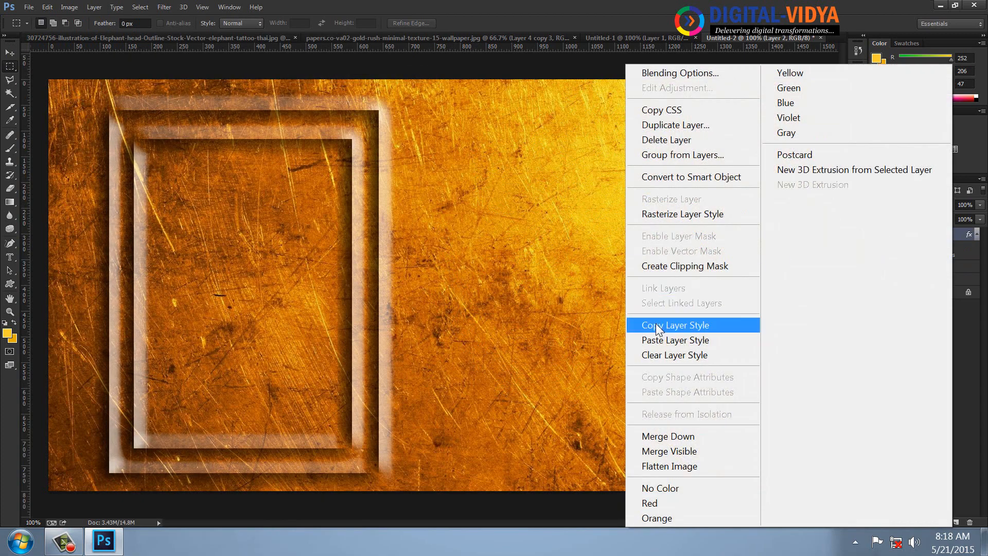
left_click(655, 323)
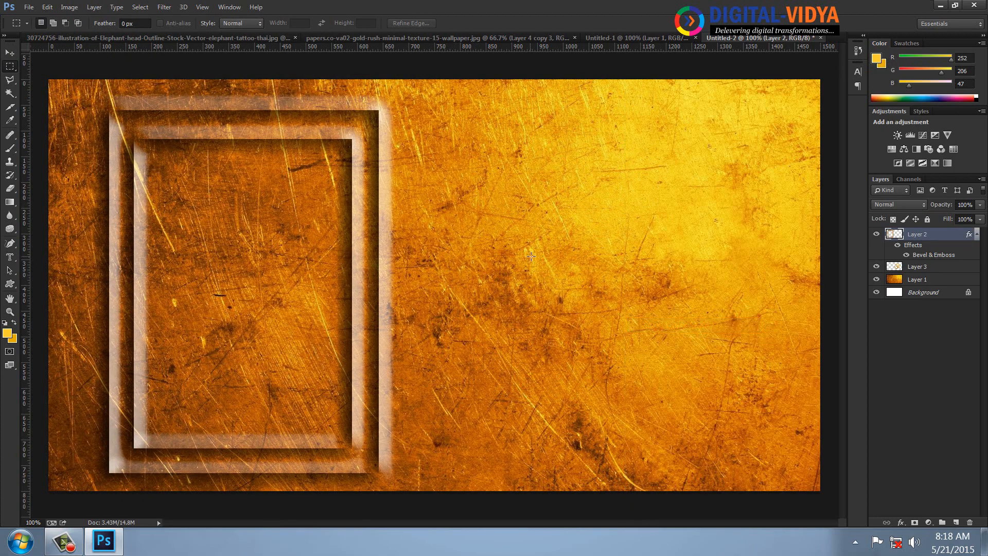
left_click(923, 267)
right_click(924, 267)
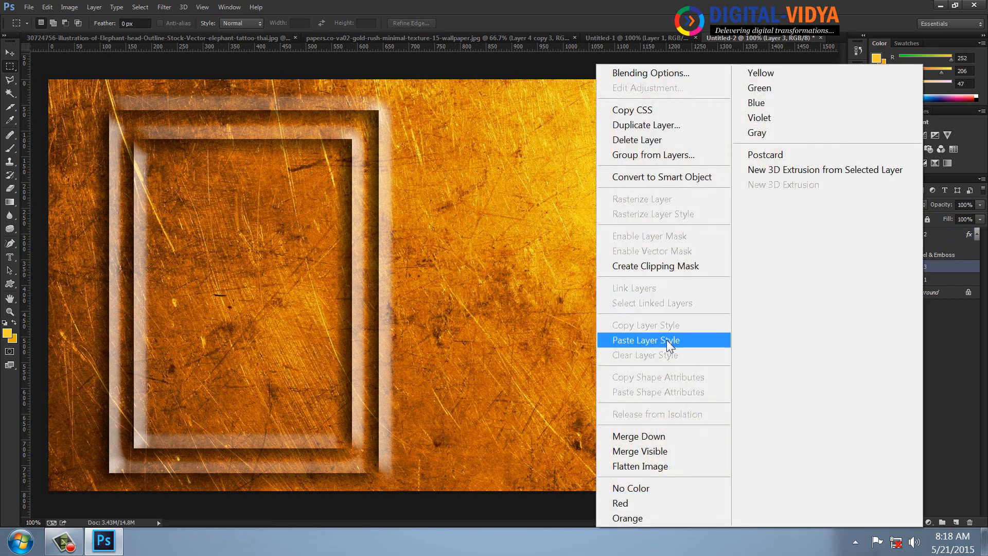
left_click(949, 265)
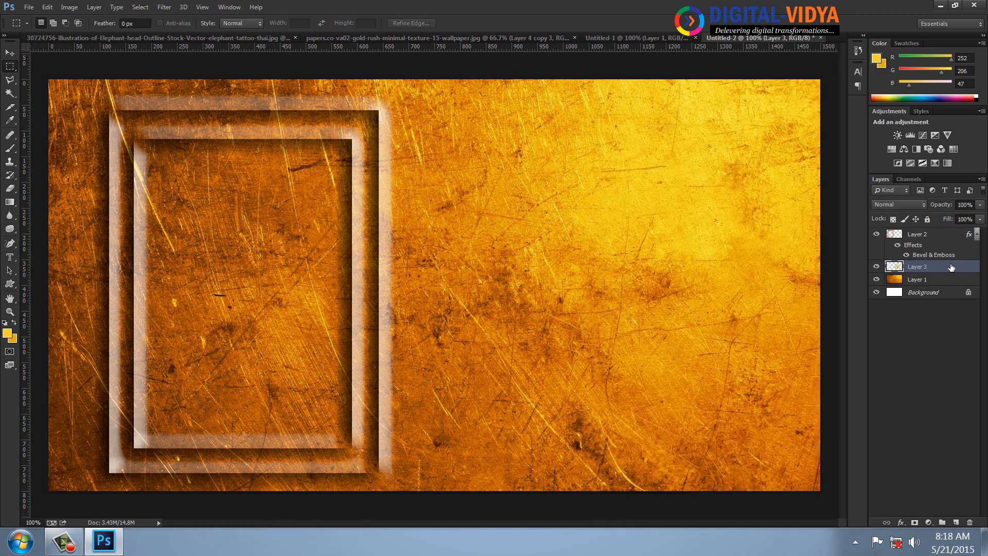
Step: Copy the Bevel & Emboss layer style from the frame's Layer 2 and paste it onto the Om symbol's Layer 3
left_click(928, 238)
left_click(94, 7)
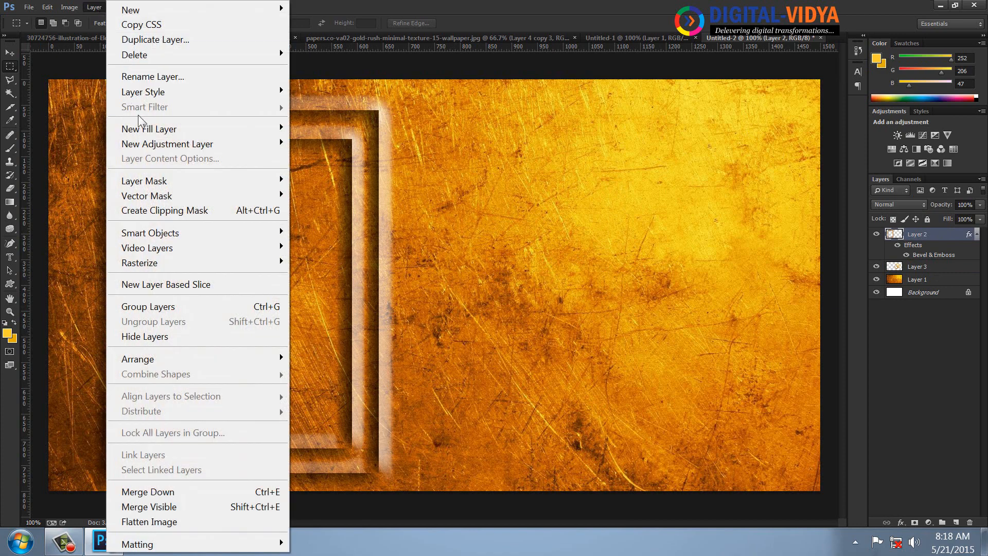
mouse_move(140, 91)
left_click(326, 283)
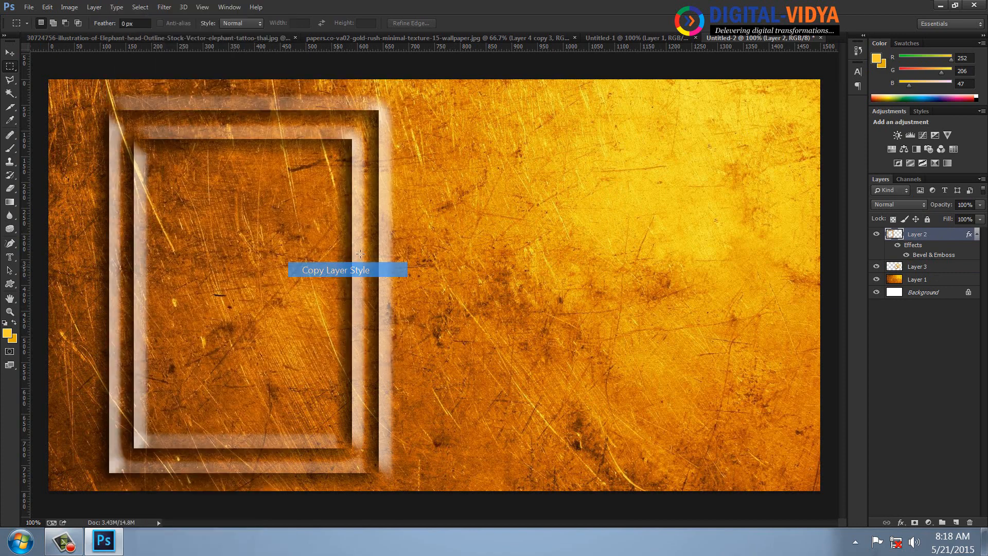
left_click(896, 272)
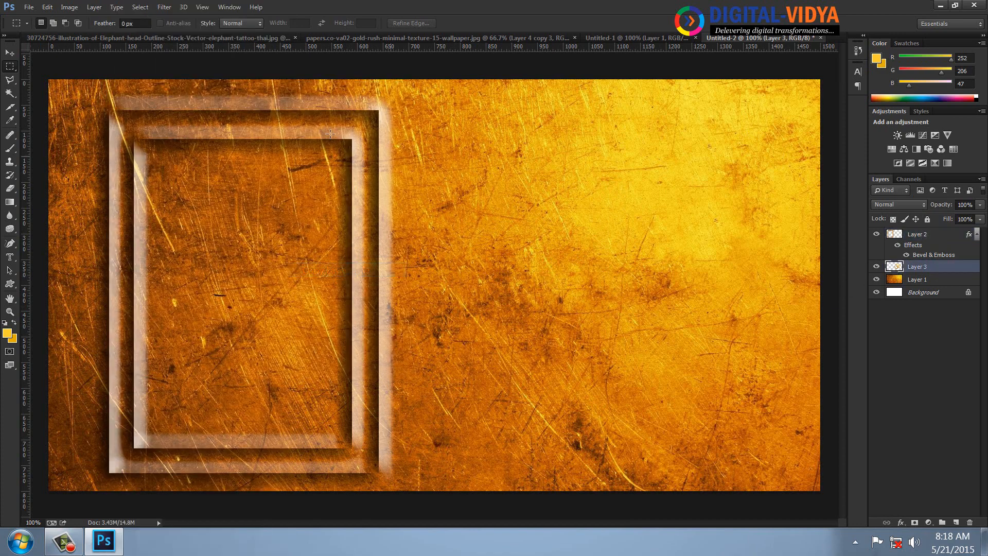
left_click(94, 7)
mouse_move(133, 93)
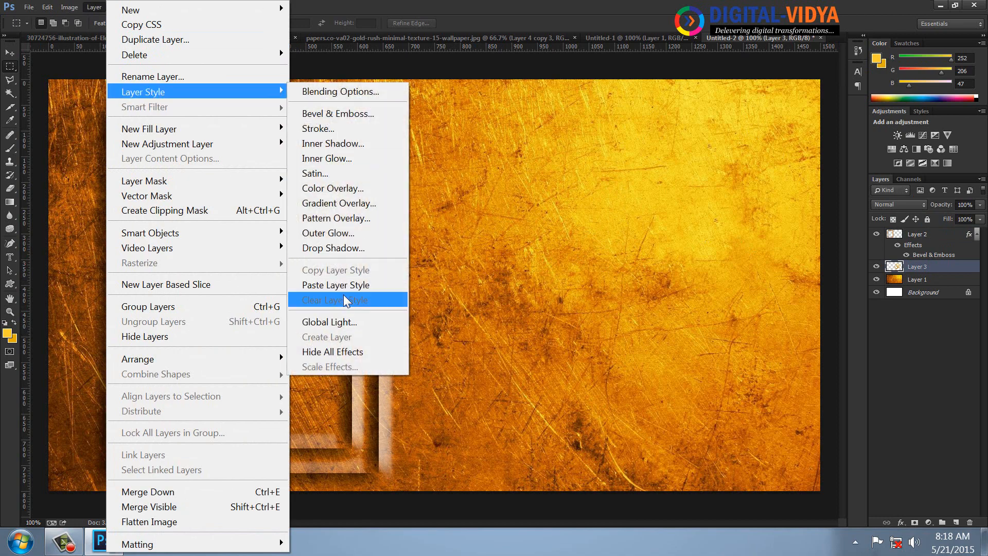
left_click(343, 286)
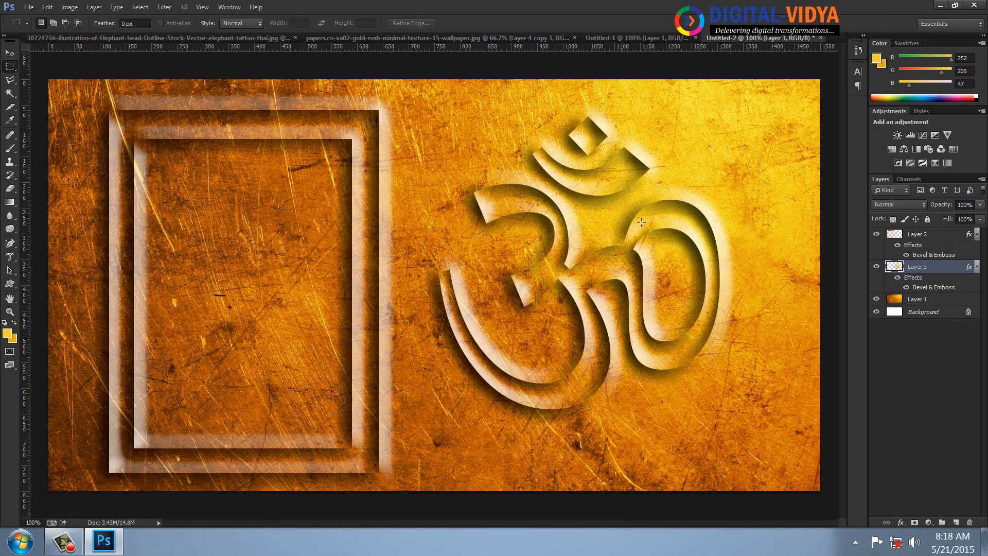
Step: Create a new document with the Fit to Screen preset, 1500 × 800 pixels at 72 pixels/inch
left_click(8, 53)
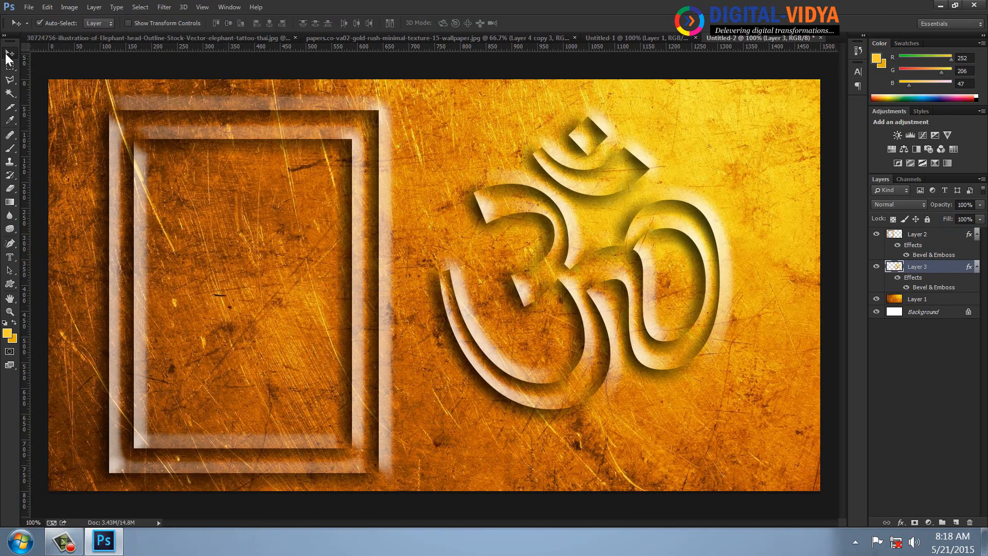
key("ctrl+n")
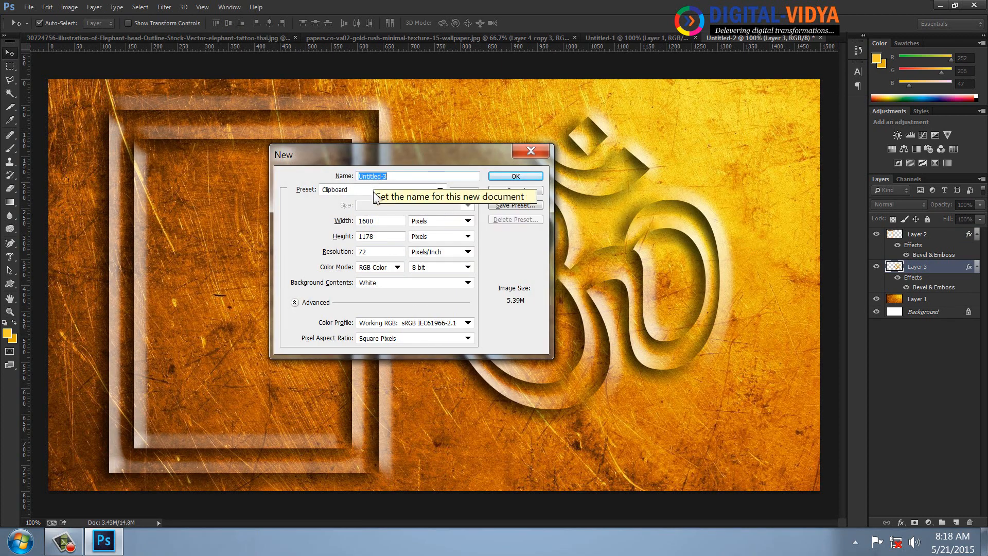
left_click(440, 190)
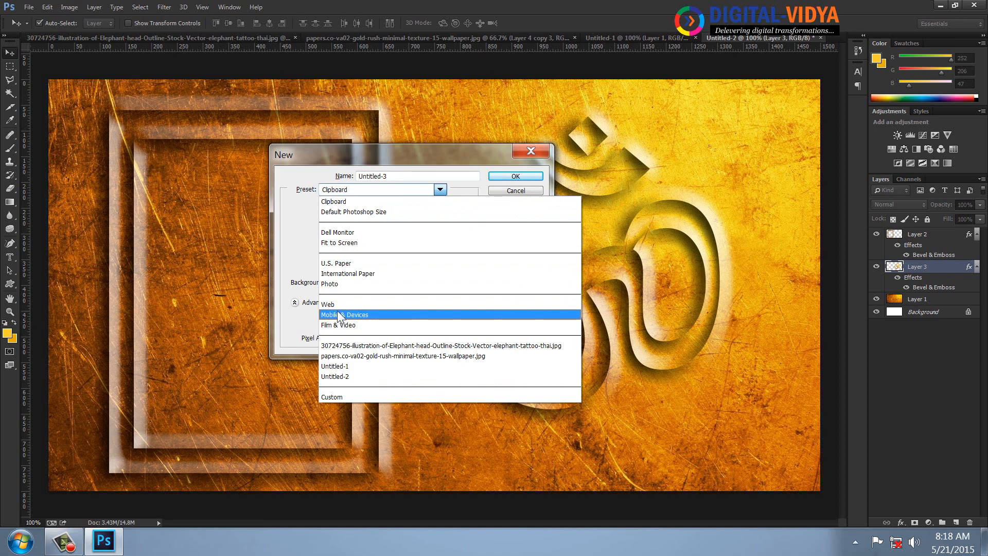
left_click(339, 242)
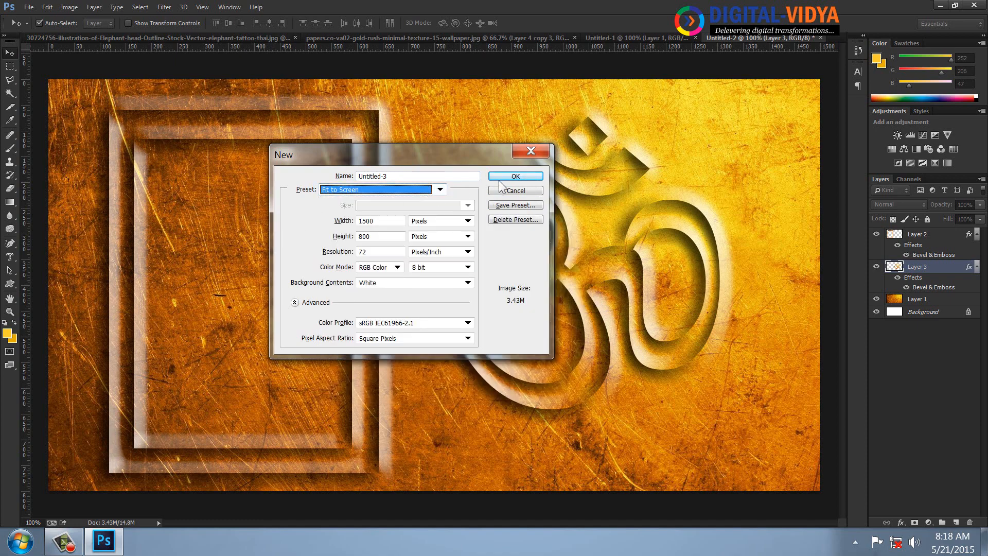
left_click(501, 177)
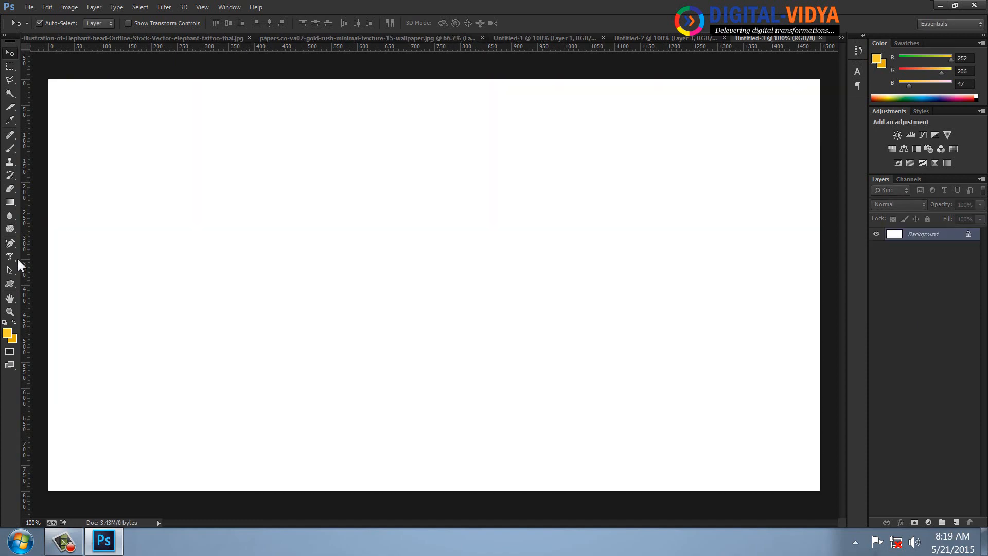
Step: Draw a wide, thin rounded rectangle path with a 6 px radius across the canvas's upper part and convert it to a selection
left_click(10, 283)
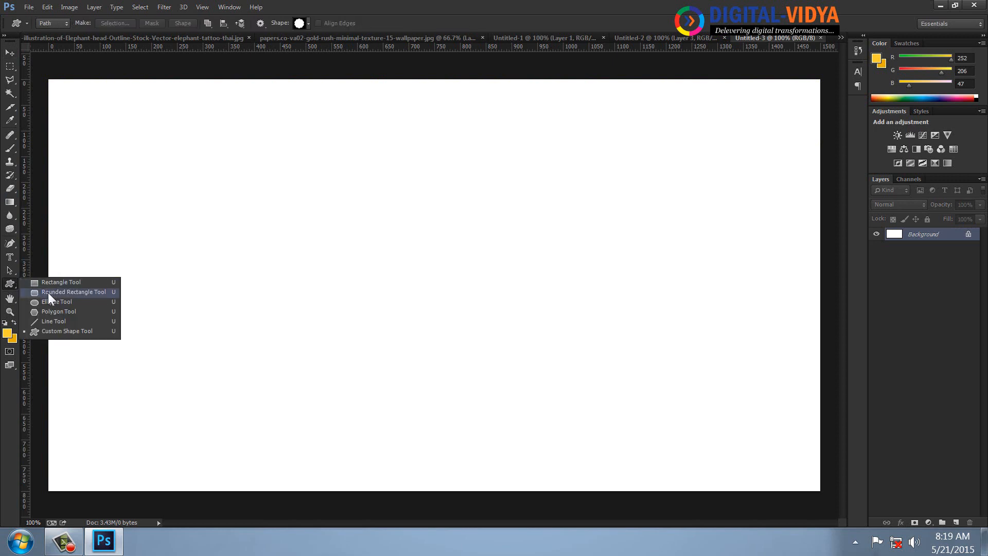
left_click(48, 292)
left_click(304, 24)
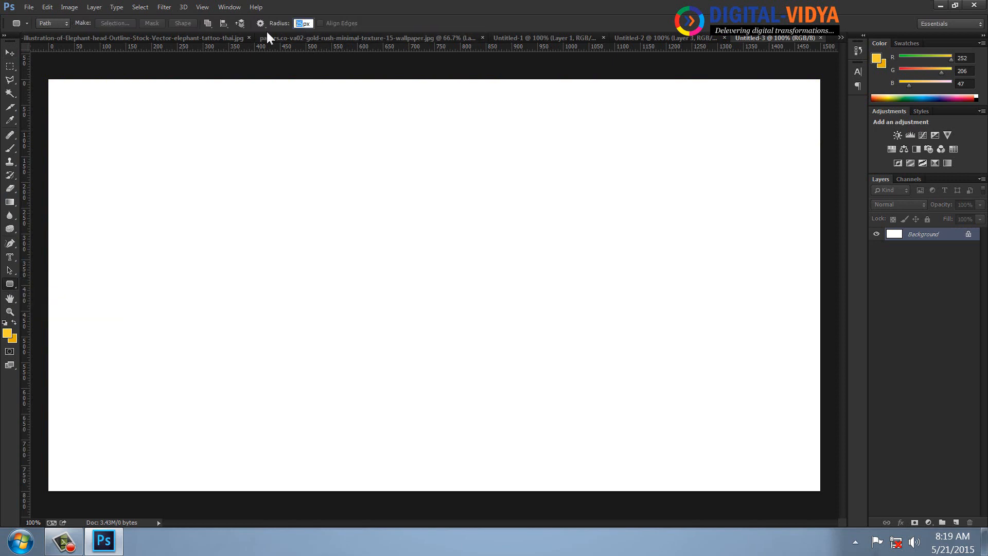
type("6")
left_click_drag(95, 156, 782, 195)
key("ctrl+Return")
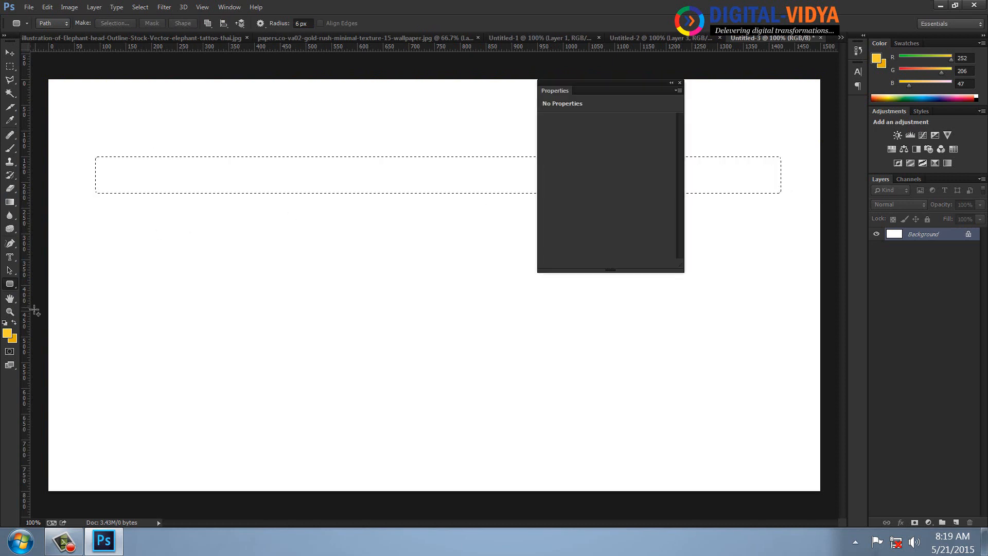
Step: Set the foreground color to blue, RGB 14, 158, 205, and close the Properties panel covering the canvas
left_click(7, 333)
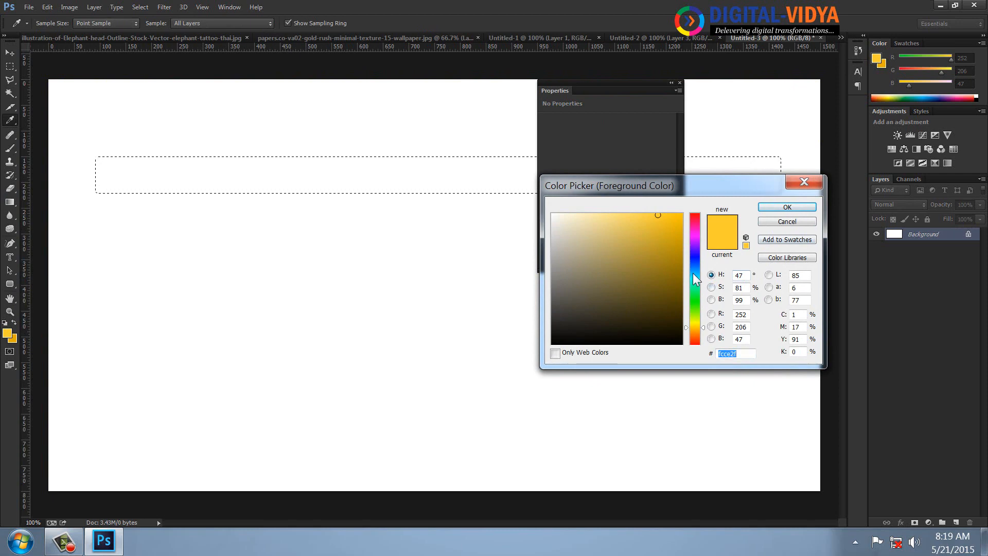
type("0e95cd")
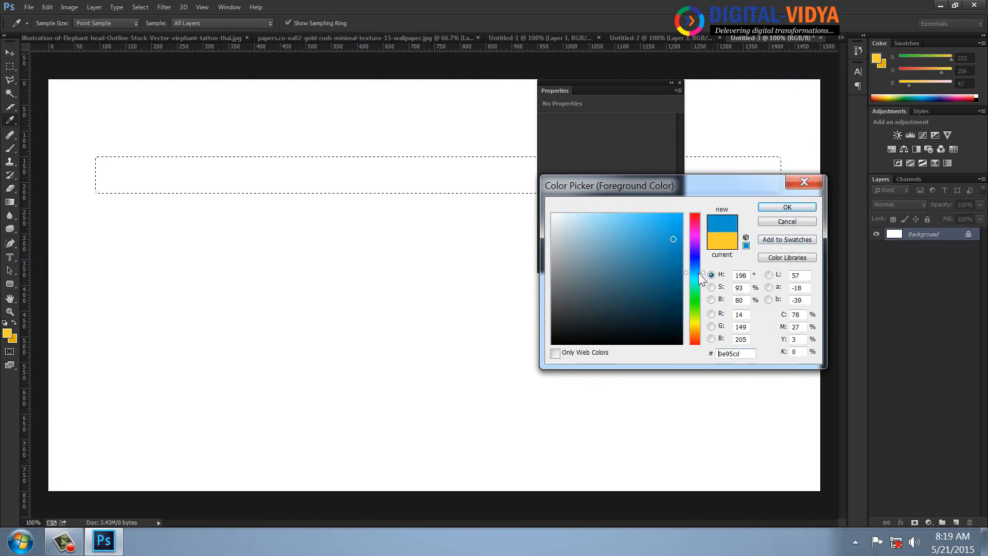
left_click(698, 273)
left_click(787, 206)
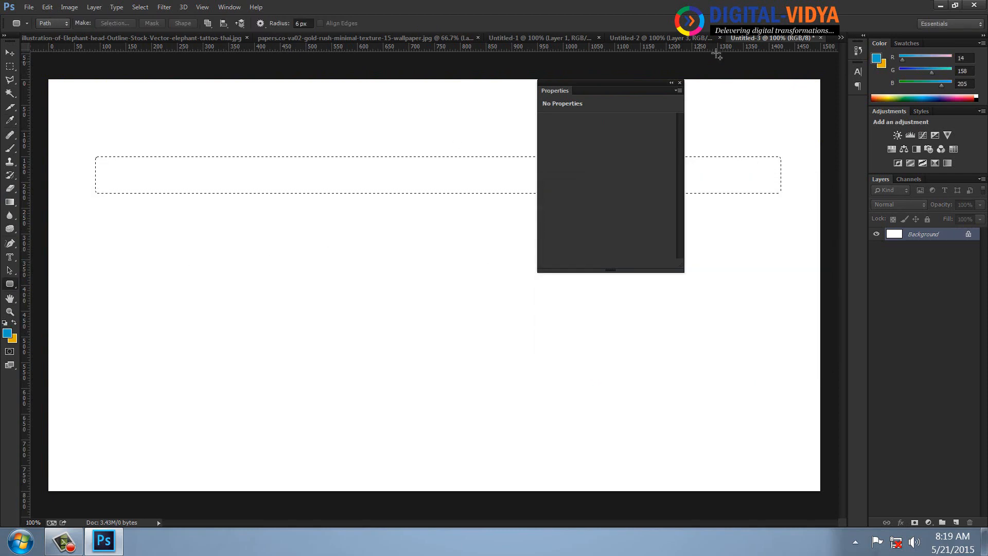
left_click(679, 82)
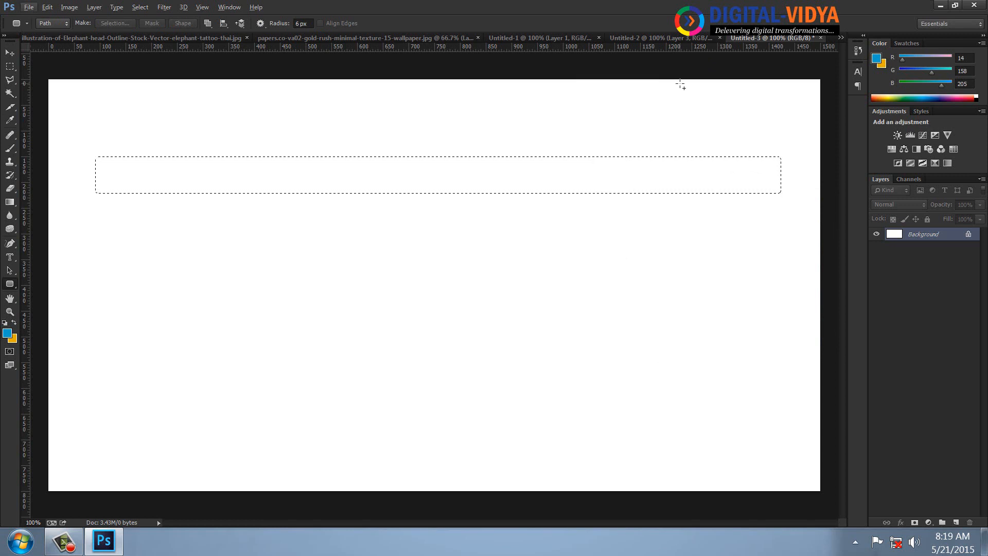
Step: Fill the rounded selection with the blue foreground color on a new layer, deselect, and shift the bar slightly to center it
left_click(954, 522)
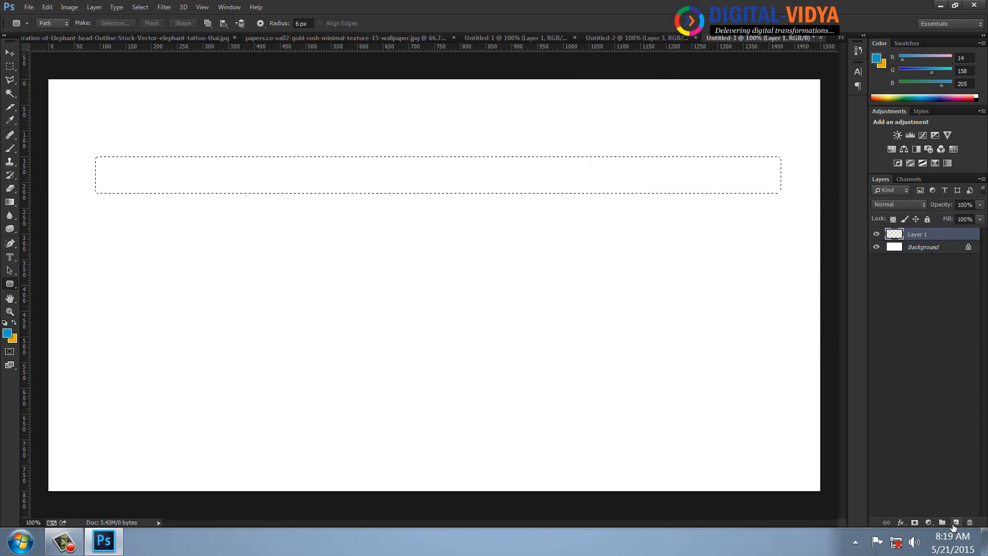
key("alt+BackSpace")
key("ctrl+d")
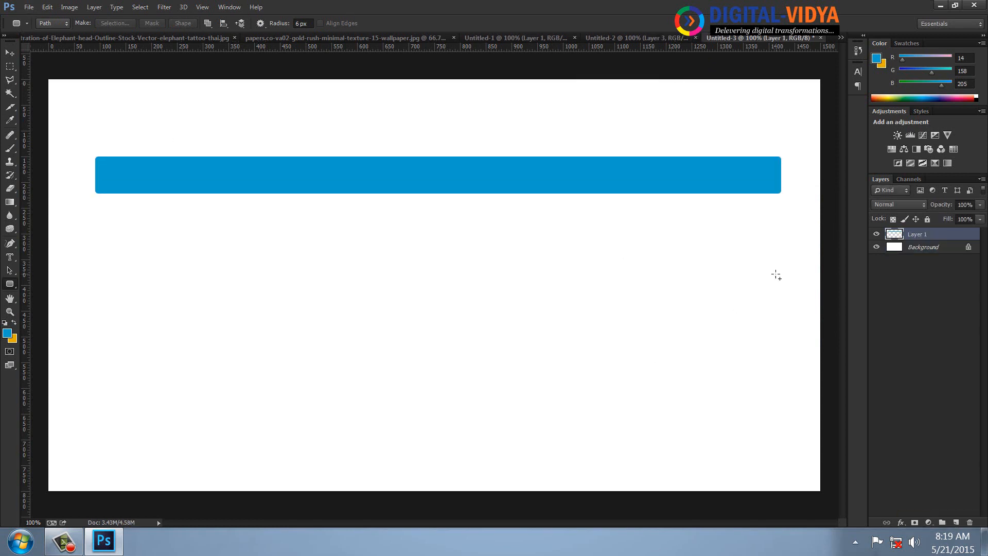
key("v")
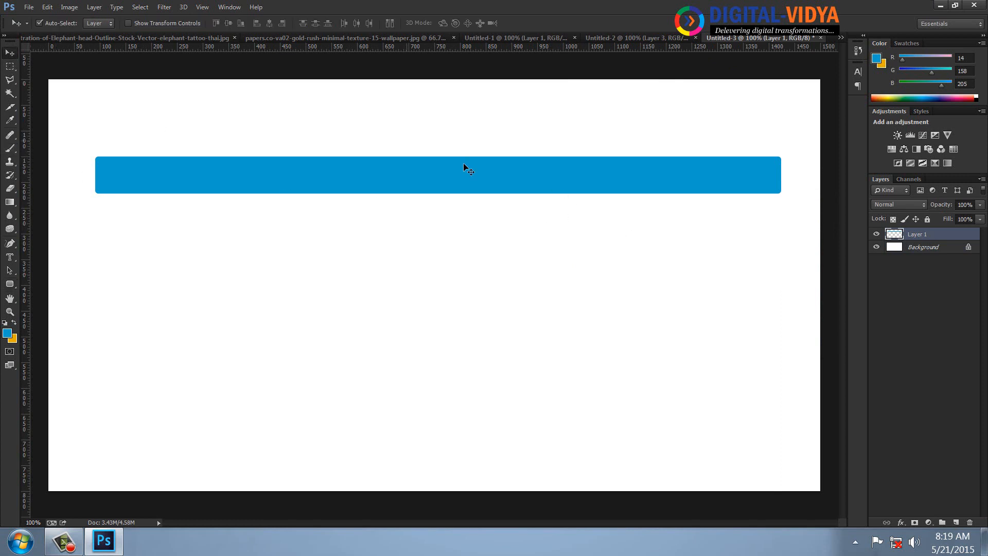
left_click_drag(612, 191, 608, 192)
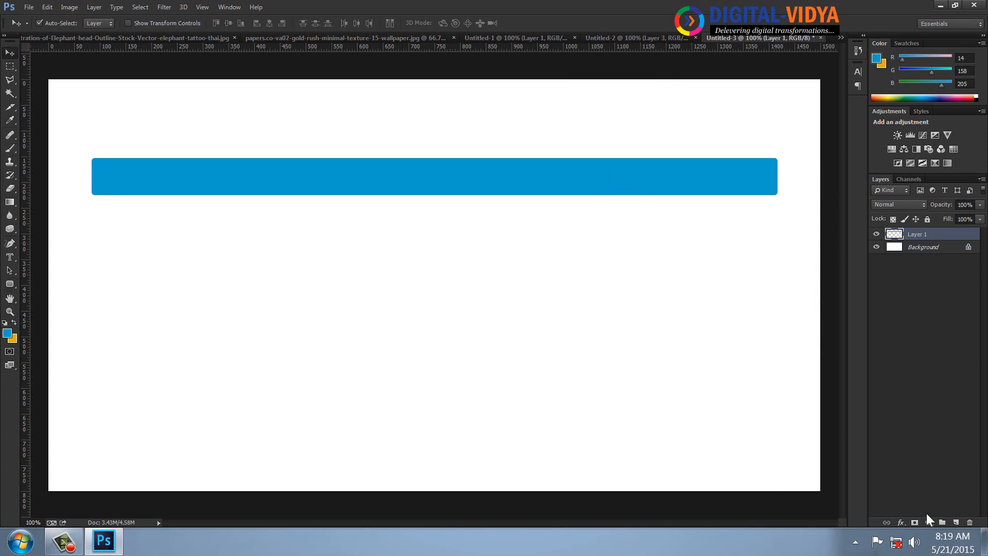
Step: Add a Bevel & Emboss effect to the blue bar and lower its depth close to the minimum
left_click(900, 522)
left_click(893, 393)
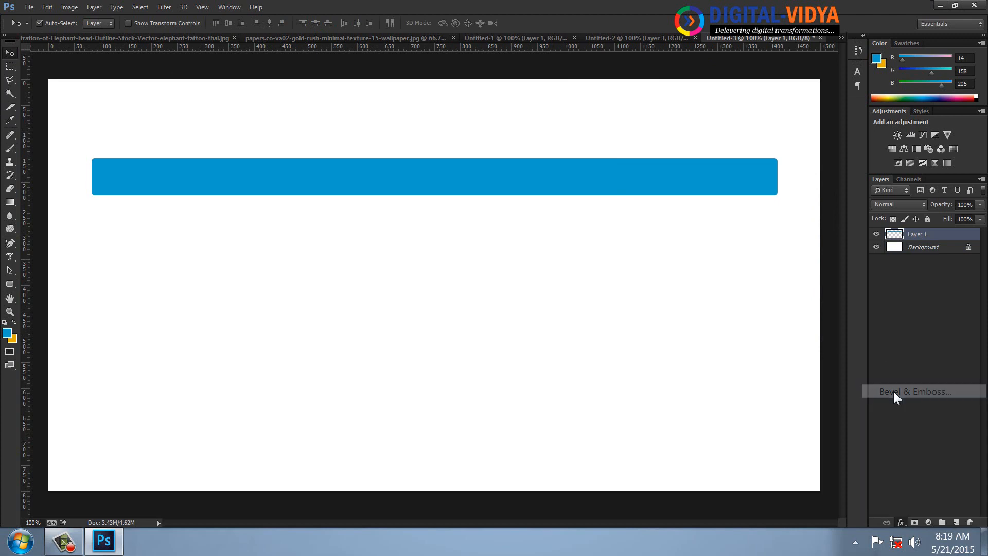
left_click_drag(778, 80, 540, 196)
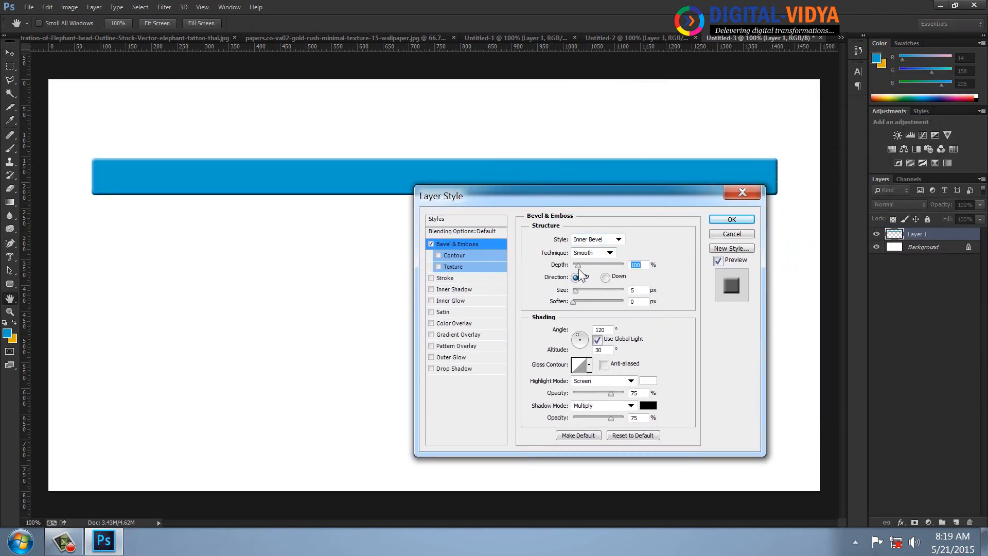
left_click_drag(578, 264, 574, 265)
left_click_drag(588, 196, 775, 153)
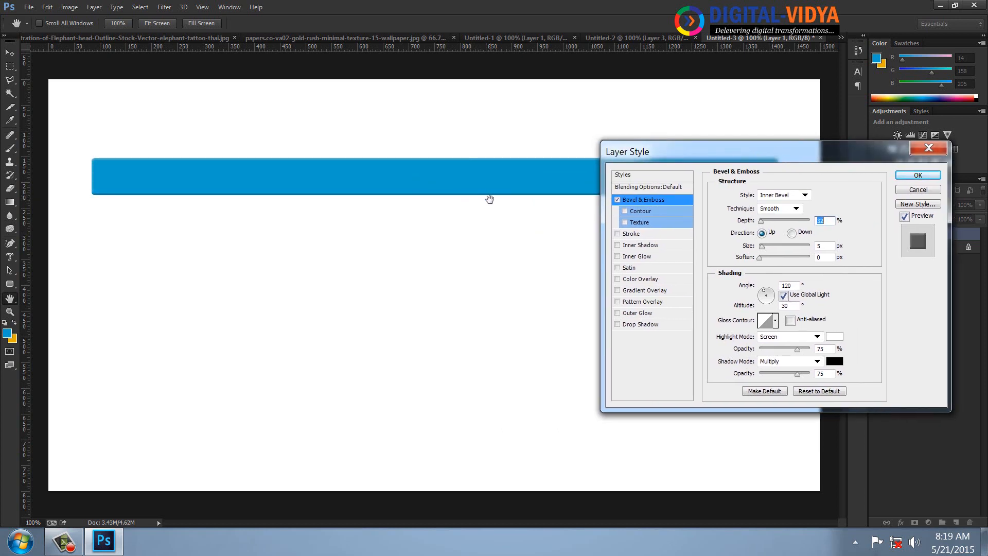
Step: Add a Drop Shadow to the blue bar with 25% opacity, 2 px distance and 1 px size, and apply the layer style
left_click(617, 324)
left_click(637, 325)
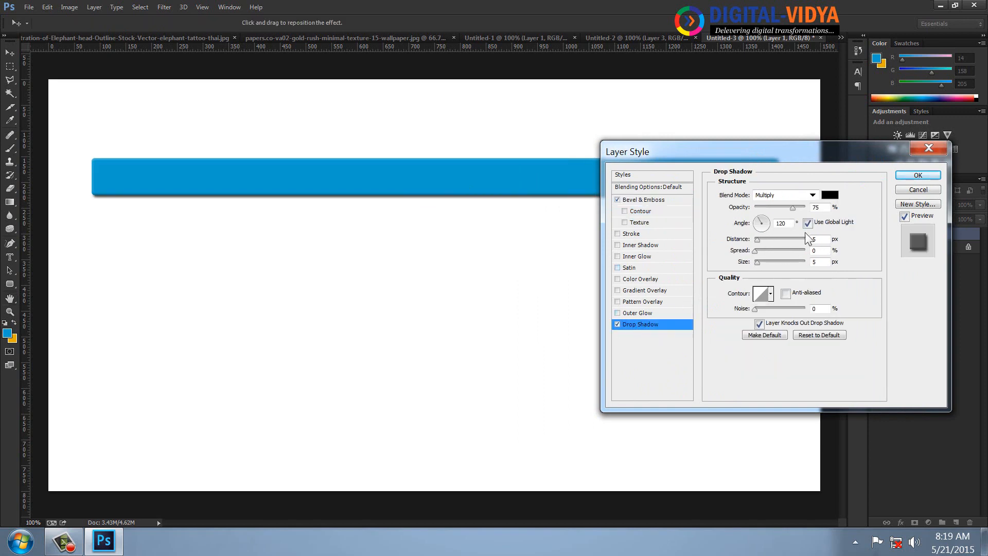
left_click_drag(828, 208, 782, 208)
type("10")
type("25")
left_click_drag(819, 239, 804, 265)
type("2")
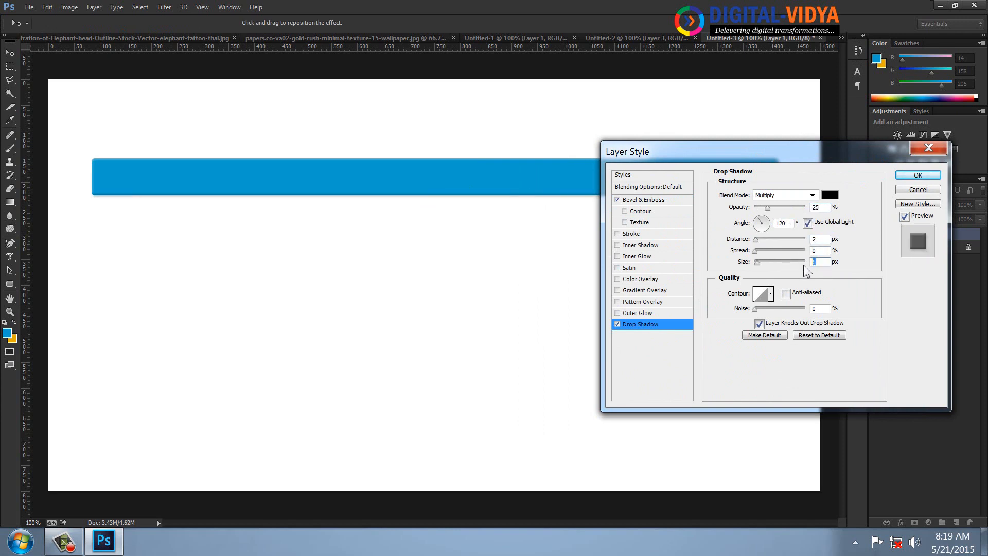
type("1")
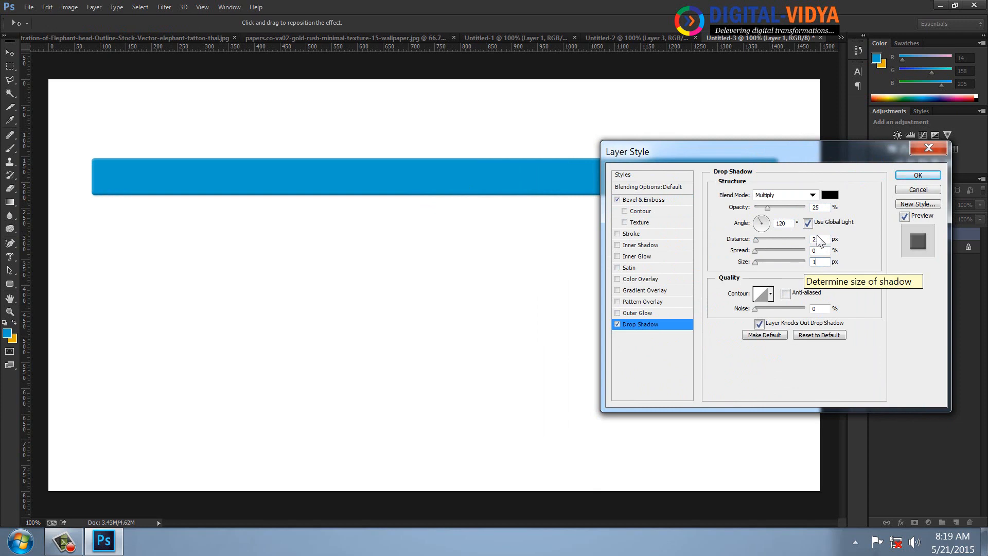
left_click(917, 174)
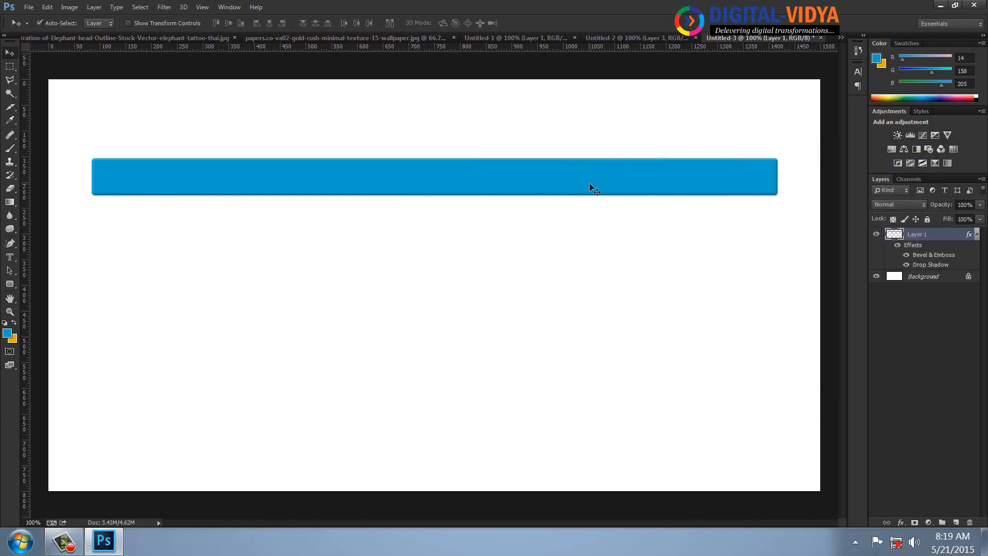
Step: Cut six roughly evenly spaced one-pixel vertical lines out of the blue bar using single-column selections, then deselect
left_click(10, 67)
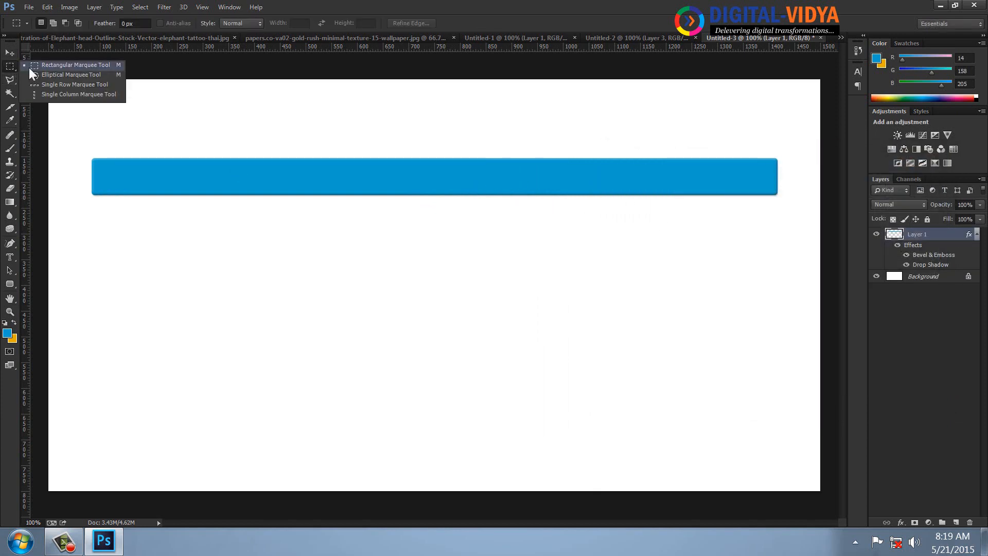
left_click(50, 97)
left_click(193, 176, "shift")
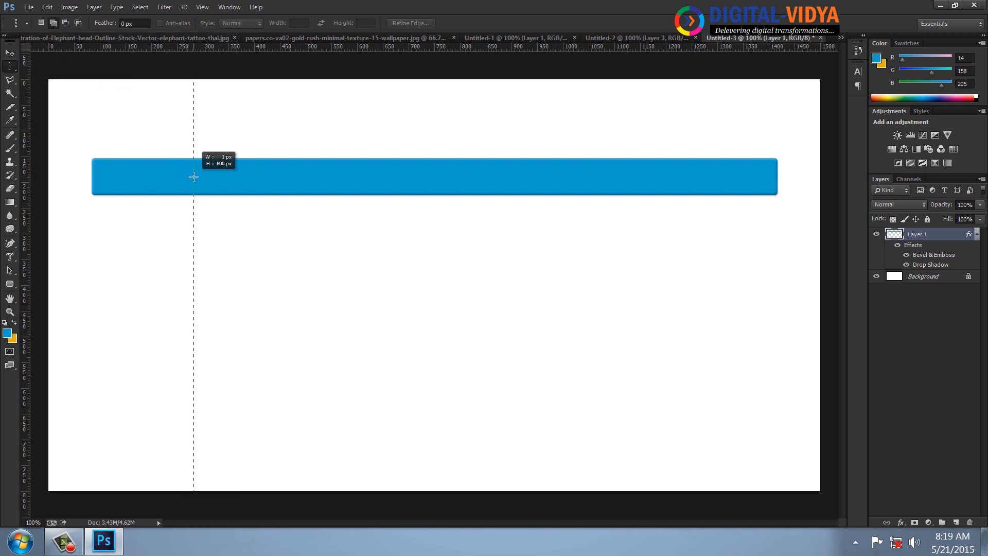
left_click(285, 161, "shift")
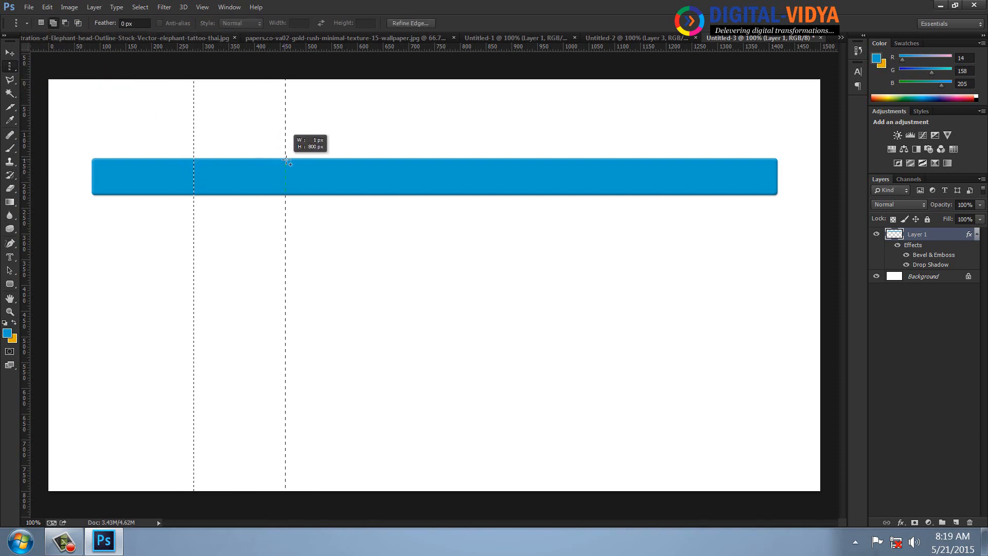
left_click(378, 161, "shift")
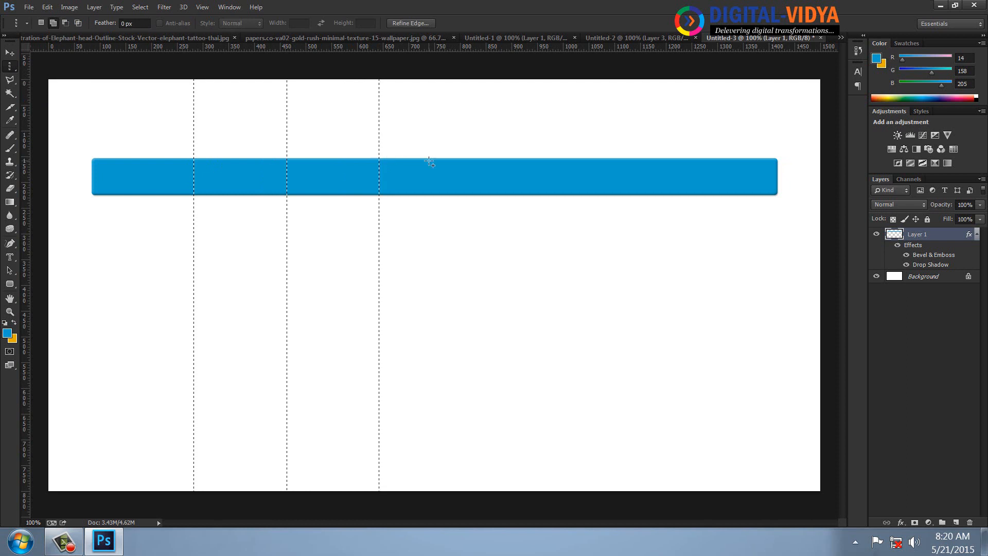
left_click(473, 161, "shift")
left_click(568, 163, "shift")
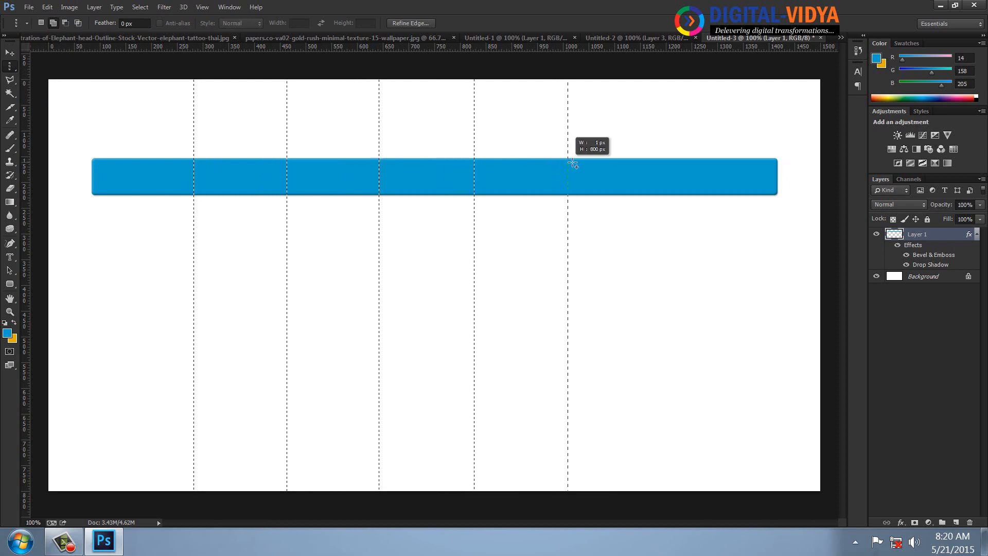
left_click(671, 169, "shift")
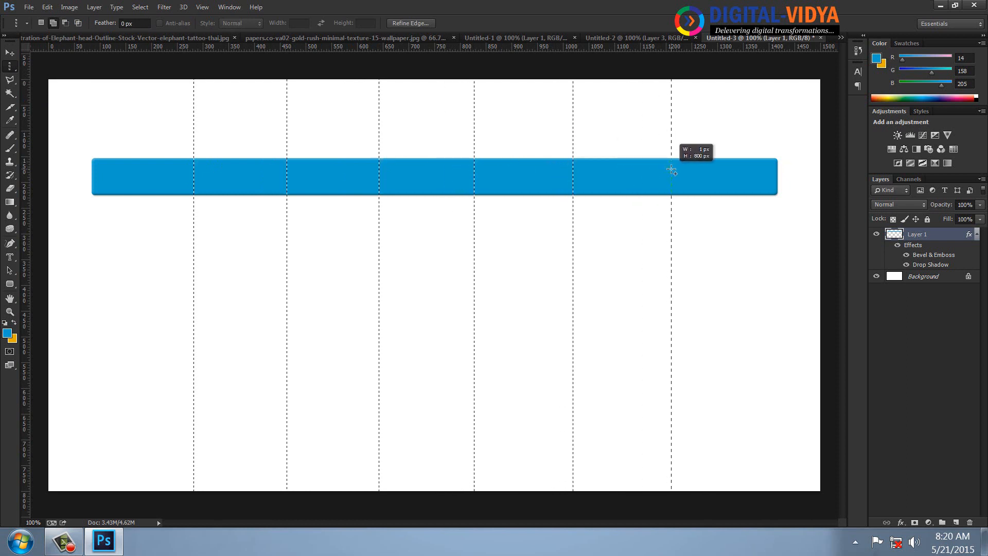
left_click_drag(671, 169, 672, 169)
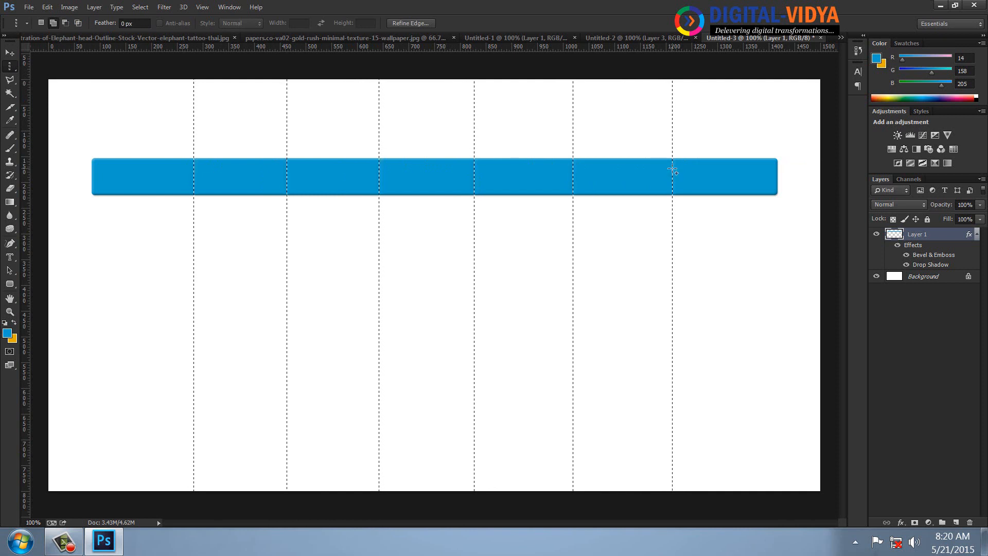
key("Delete")
key("ctrl+d")
Step: Draw a long, thin elliptical selection along the bar's lower edge, fill it with black on a new layer, and deselect
right_click(9, 66)
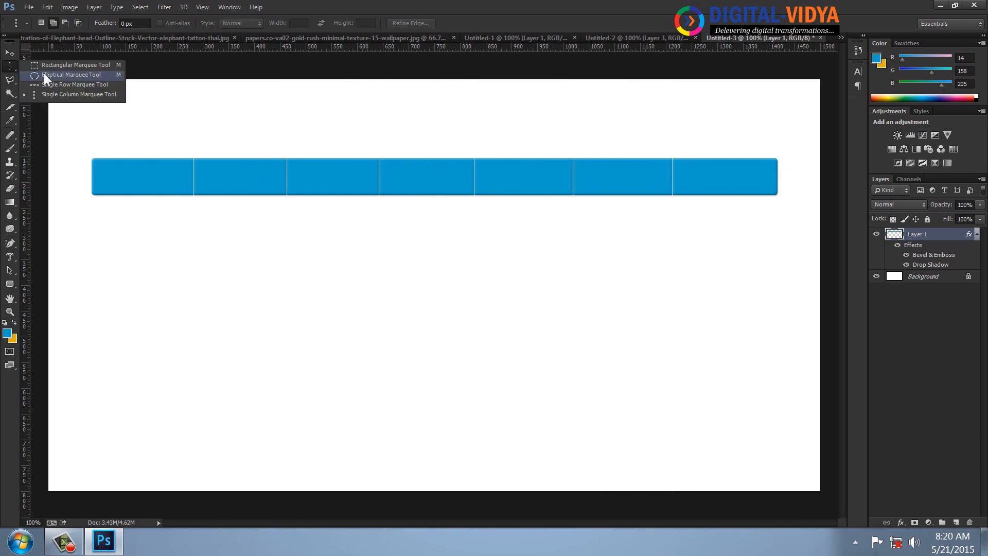
left_click(44, 75)
left_click_drag(178, 185, 726, 199)
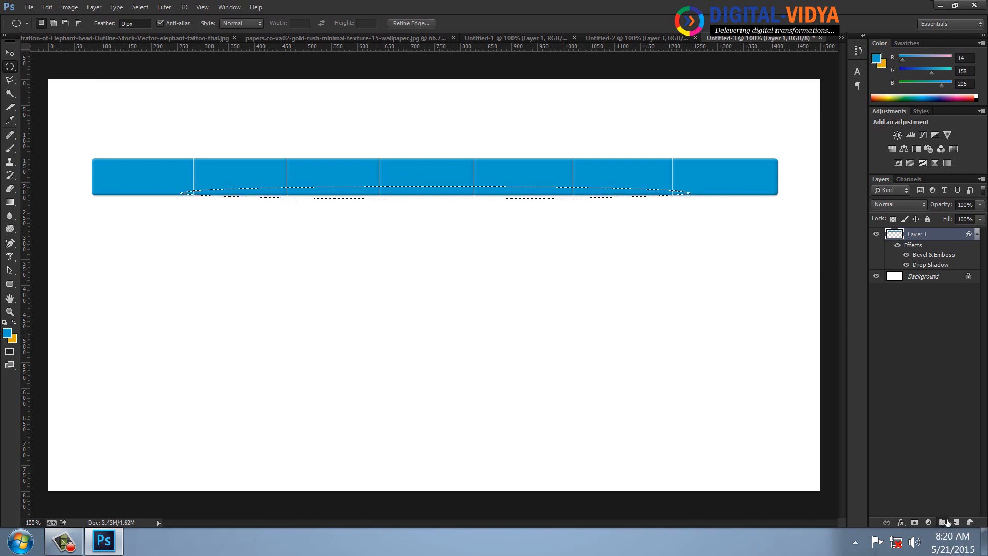
left_click(956, 524)
key("d")
key("alt+BackSpace")
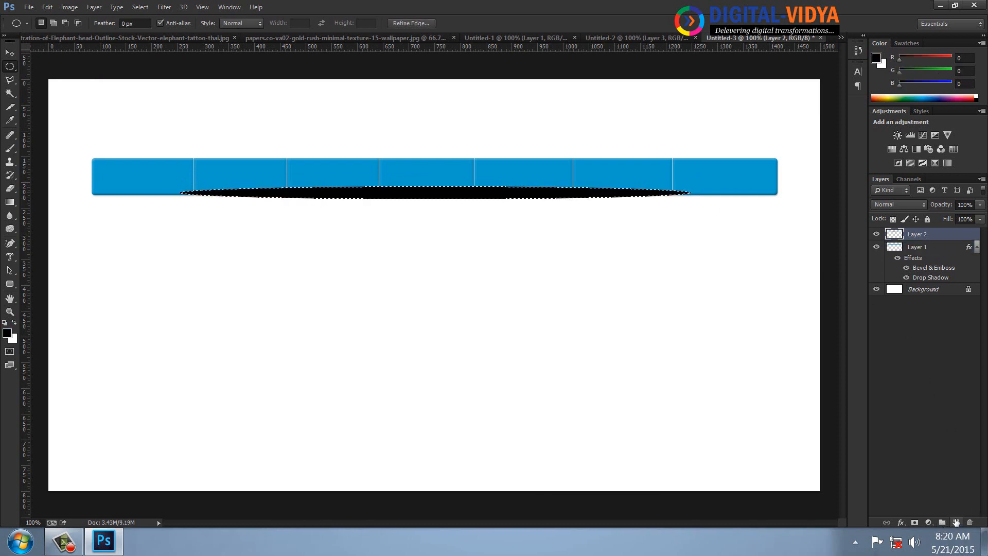
key("ctrl+d")
Step: Apply a Gaussian Blur with a 10-pixel radius to the black ellipse
left_click(163, 8)
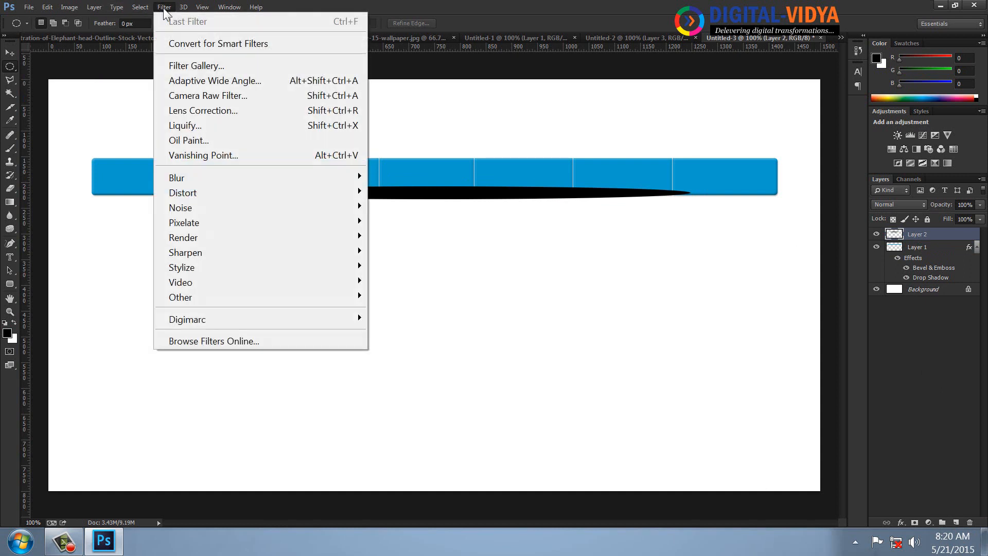
mouse_move(188, 180)
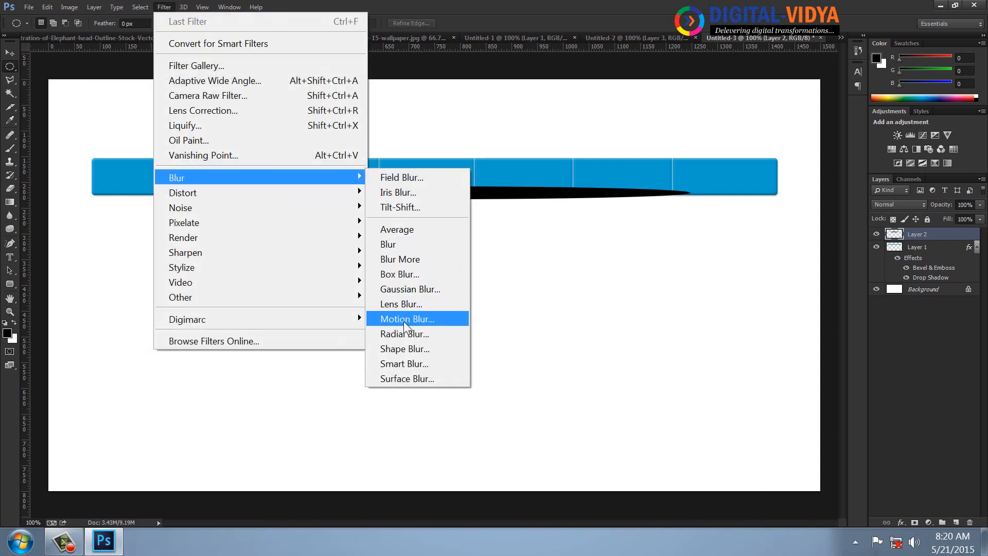
left_click(402, 290)
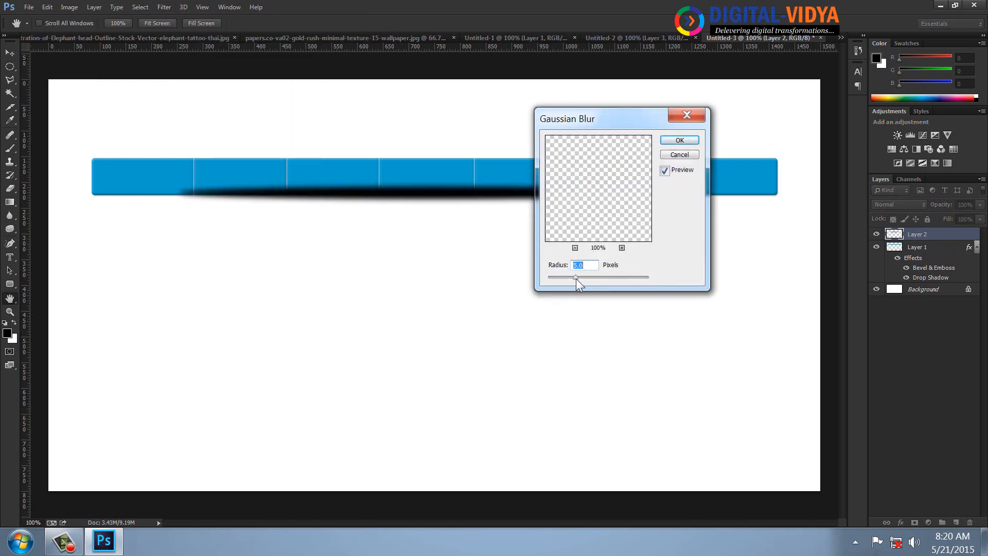
left_click_drag(587, 279, 588, 279)
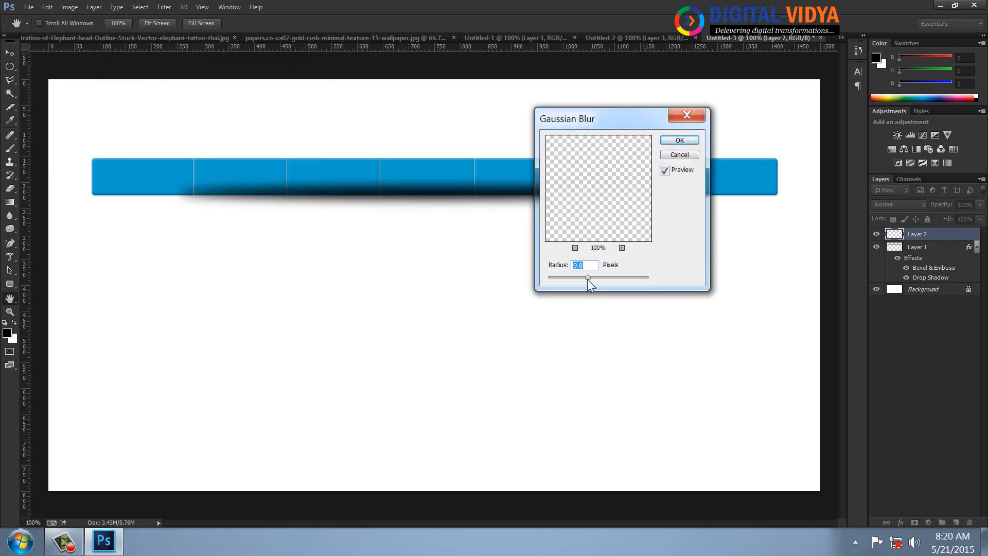
type("10")
key("Return")
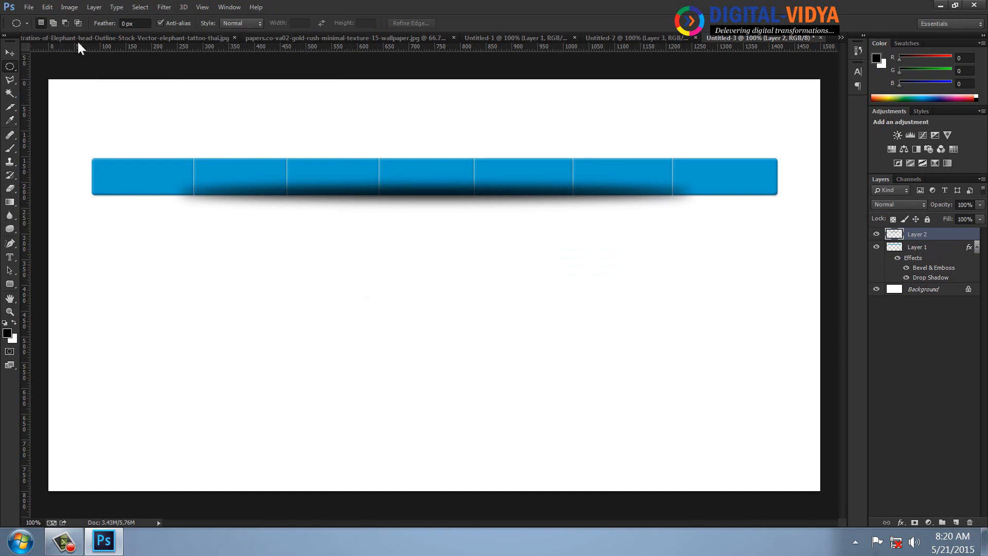
Step: Send the blurred ellipse layer behind the blue bar and shift the bar slightly upward over it
left_click(9, 53)
key("ctrl+bracketleft")
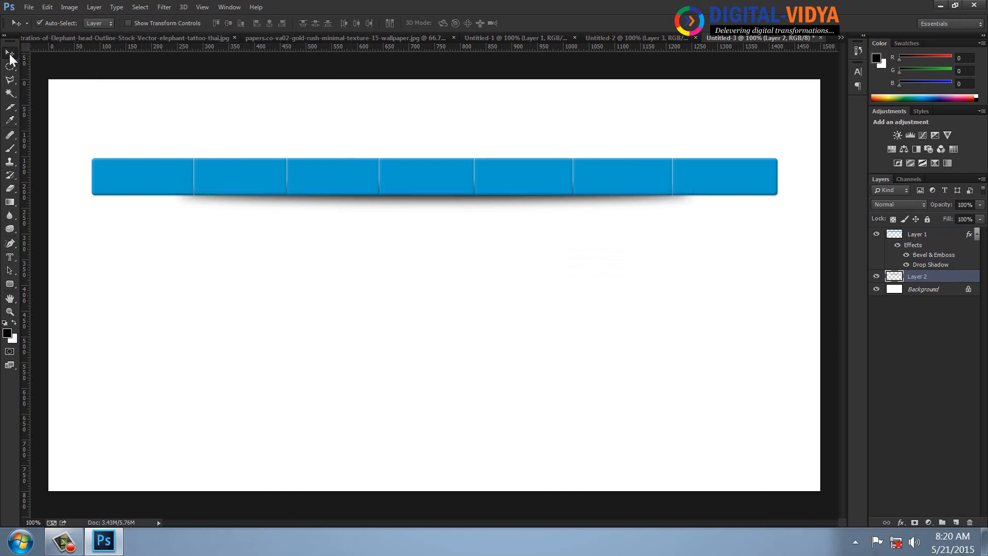
left_click_drag(457, 180, 455, 185)
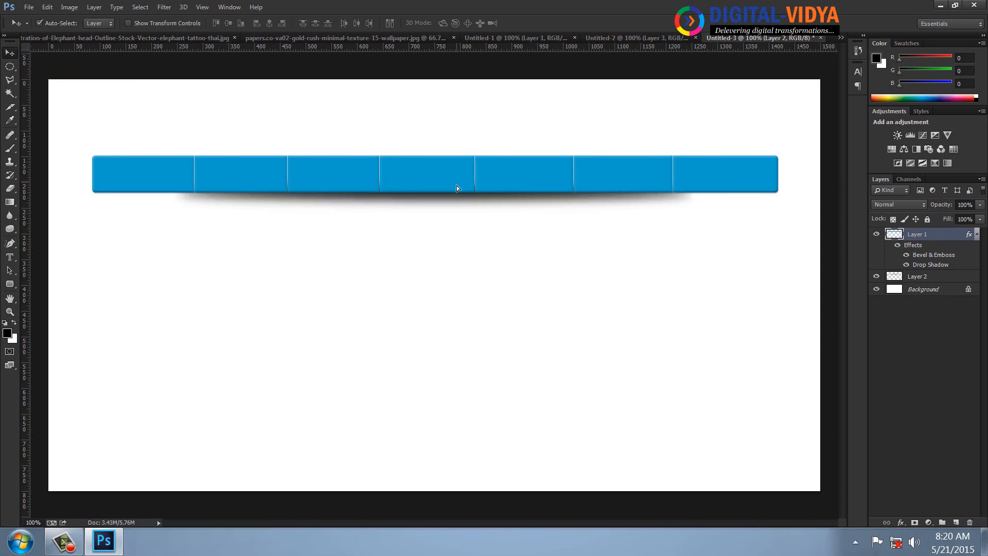